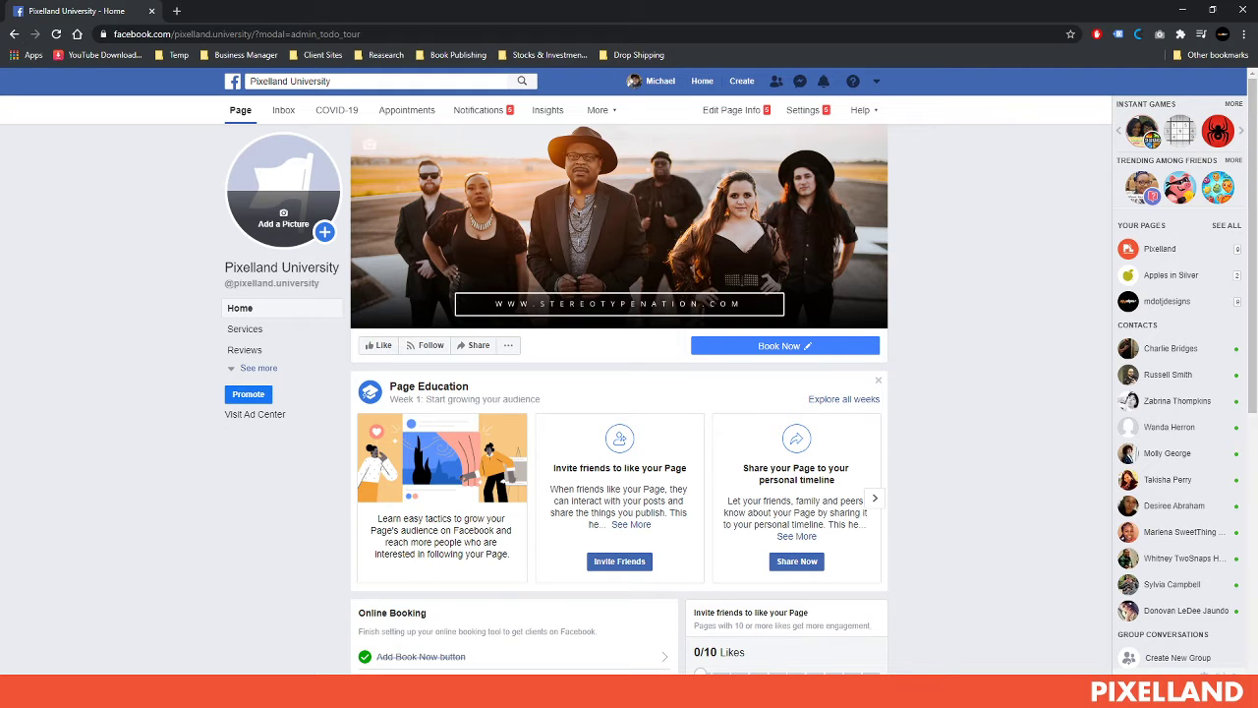
Switch from Facebook to pixelland_facebook_profilePicture_template.psd in Photoshop
{"action": "key", "text": "alt+Tab"}
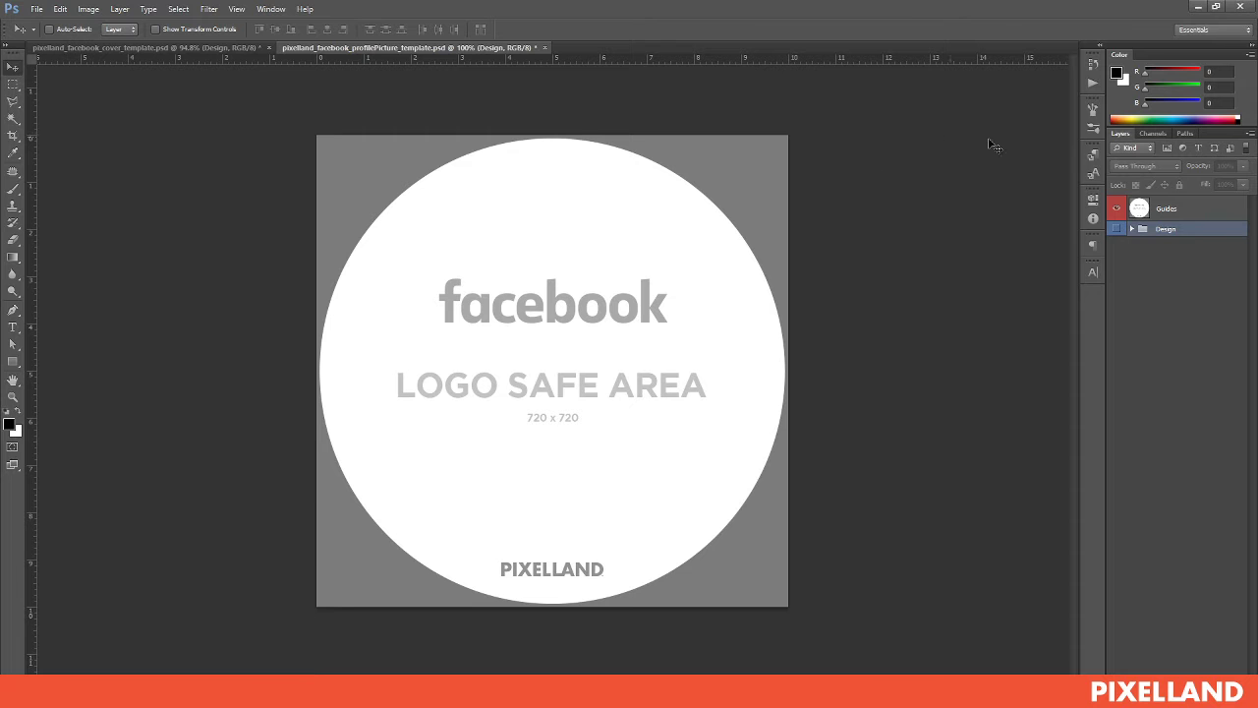
Expand and show the Design group, then delete its old StereoType Logo layer
{"action": "left_click", "coordinate": [1132, 229]}
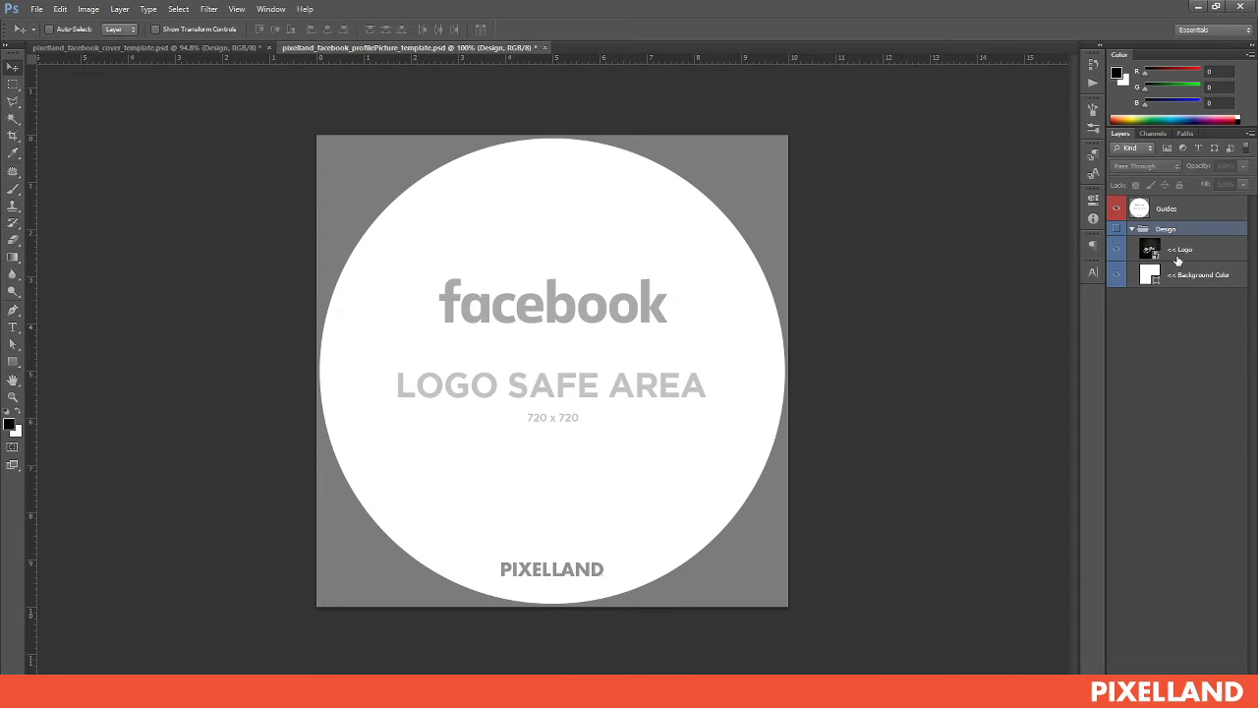
{"action": "left_click", "coordinate": [1117, 229]}
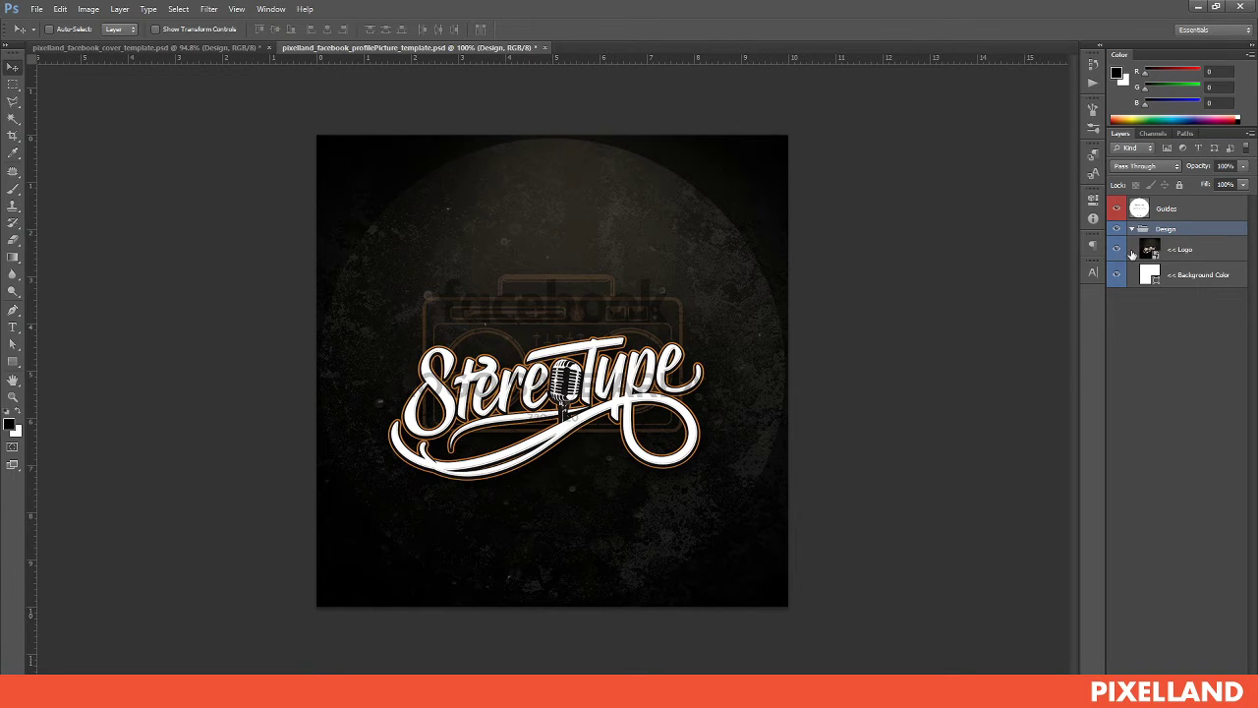
{"action": "left_click", "coordinate": [1206, 252]}
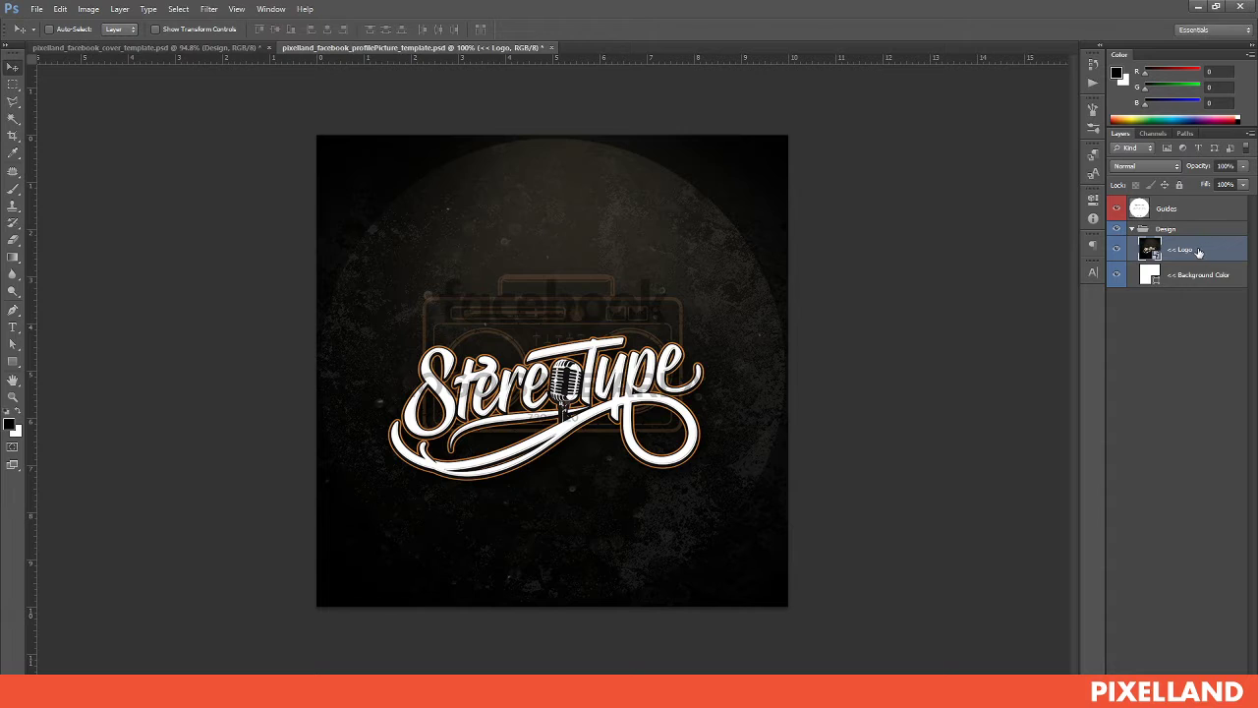
{"action": "key", "text": "Delete"}
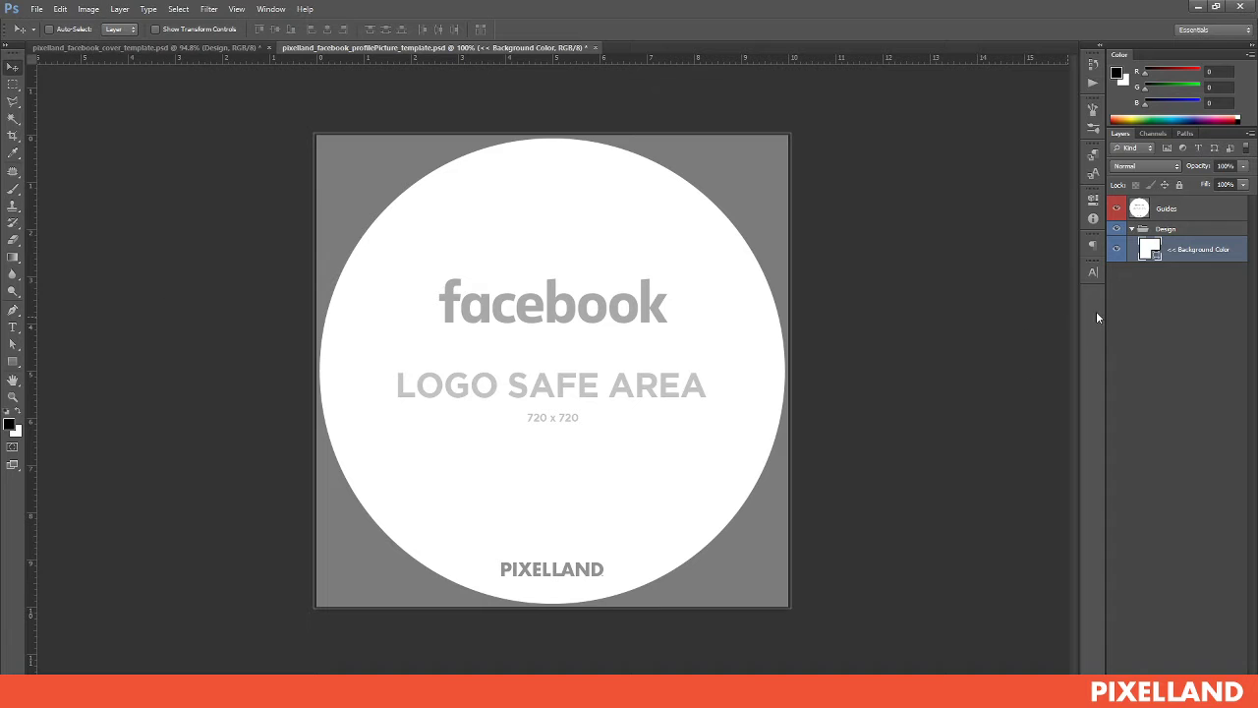
Set the Background Color fill layer to near-black #131313
{"action": "double_click", "coordinate": [1148, 250]}
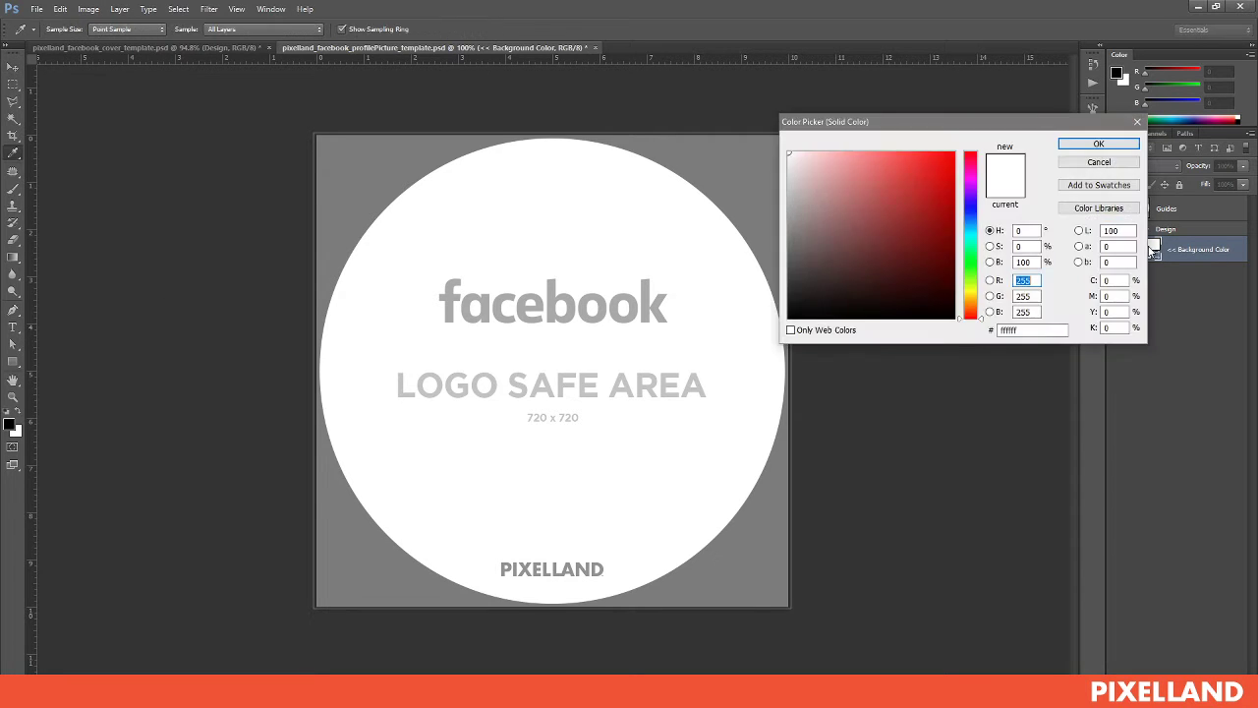
{"action": "left_click", "coordinate": [788, 278]}
{"action": "left_click_drag", "start_coordinate": [787, 278], "coordinate": [787, 306]}
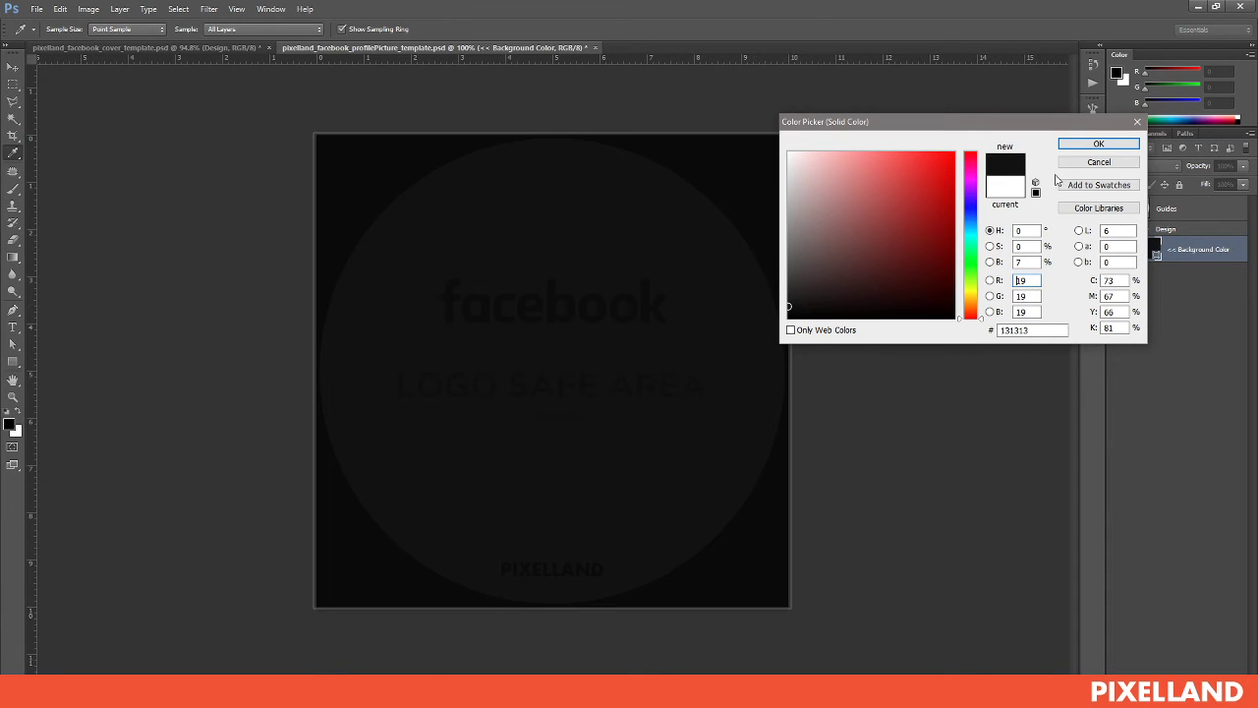
{"action": "left_click", "coordinate": [1098, 145]}
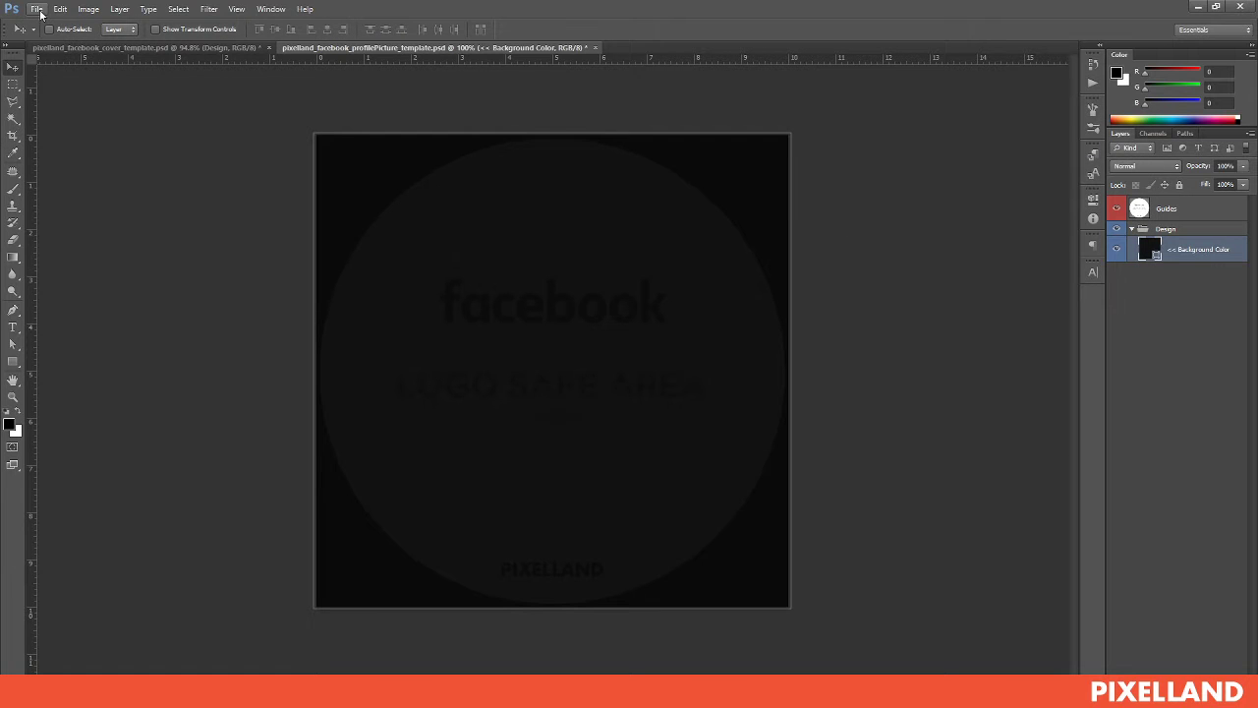
Place Stereotype_logo PDF from the Stereotype folder and scale it to about 292% within the safe area
{"action": "left_click", "coordinate": [38, 10]}
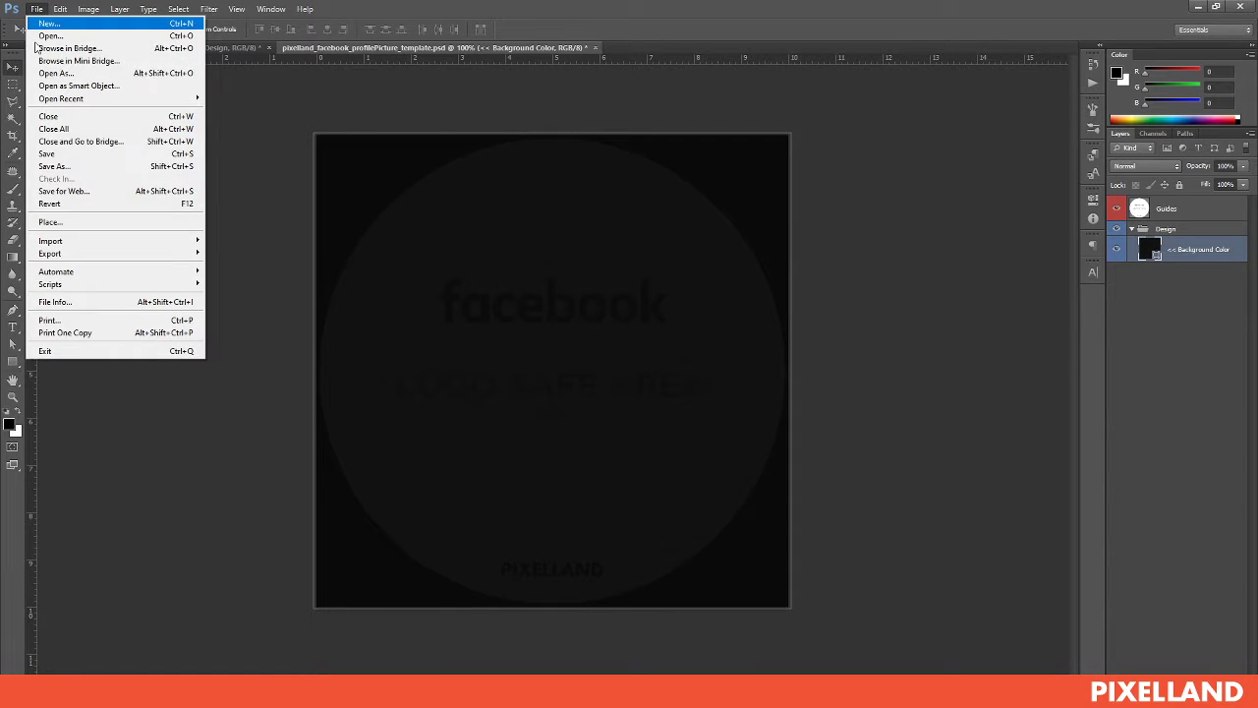
{"action": "left_click", "coordinate": [51, 223]}
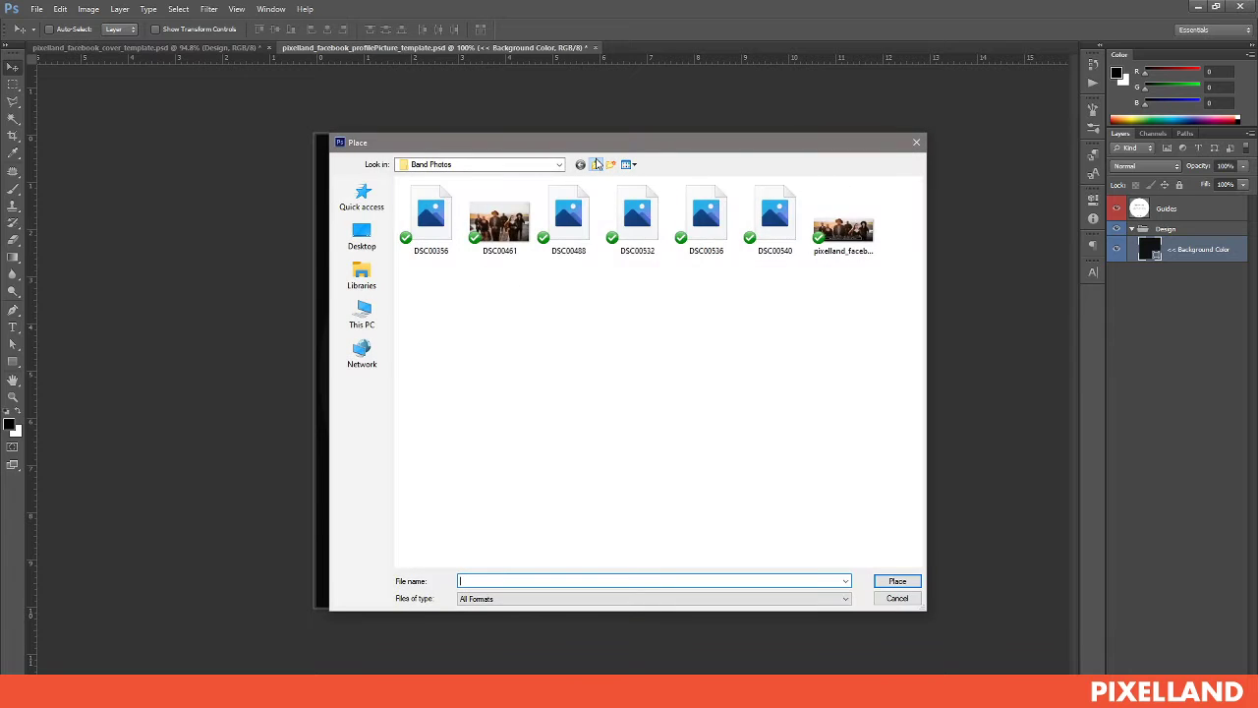
{"action": "left_click", "coordinate": [597, 164]}
{"action": "left_click", "coordinate": [597, 164]}
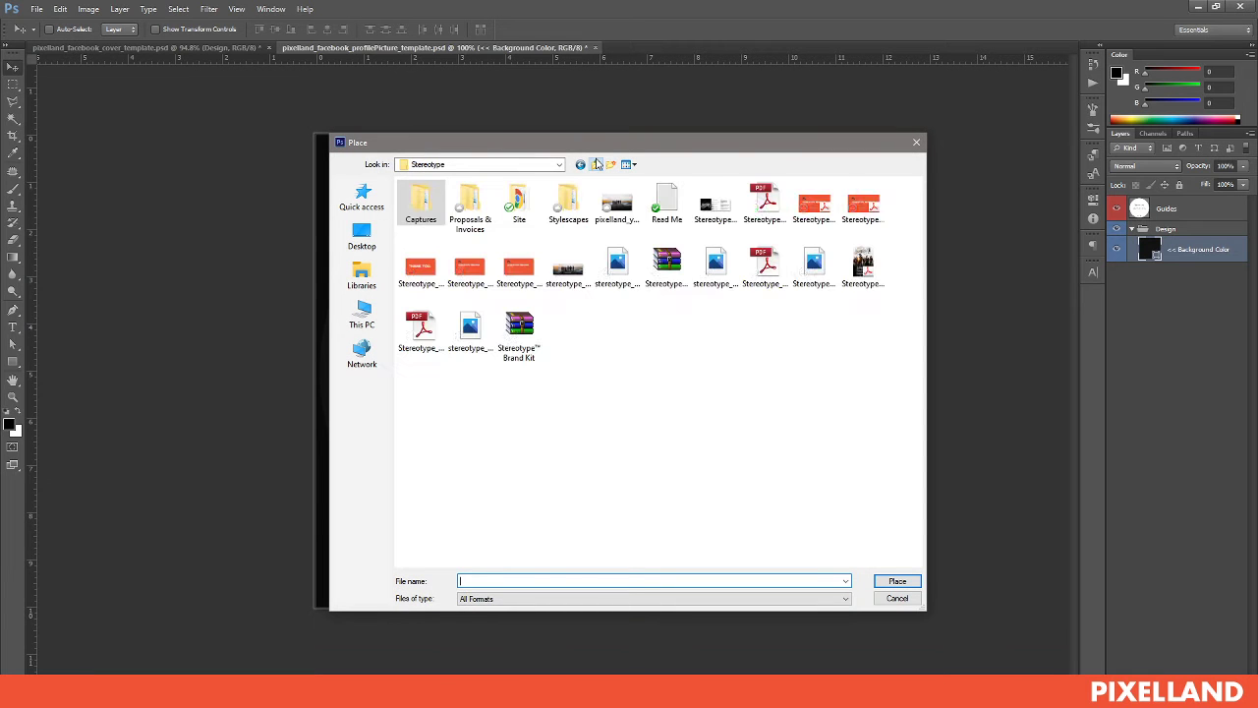
{"action": "left_click", "coordinate": [765, 267]}
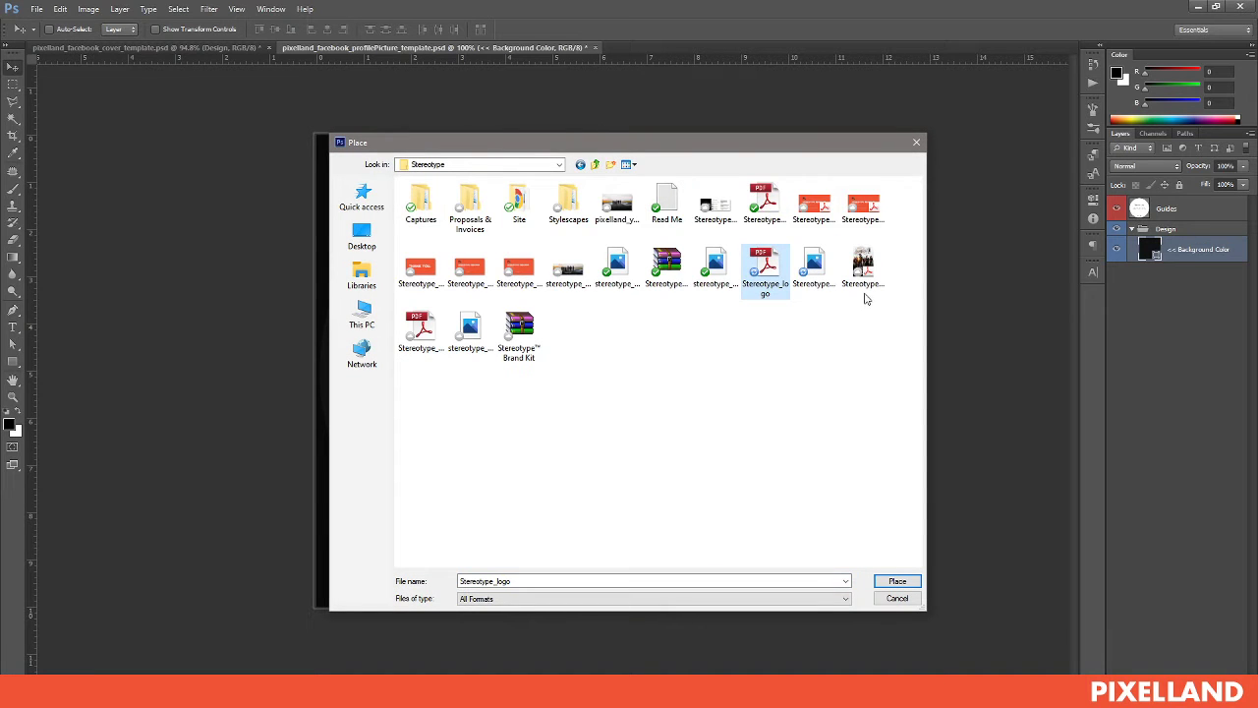
{"action": "left_click", "coordinate": [902, 582]}
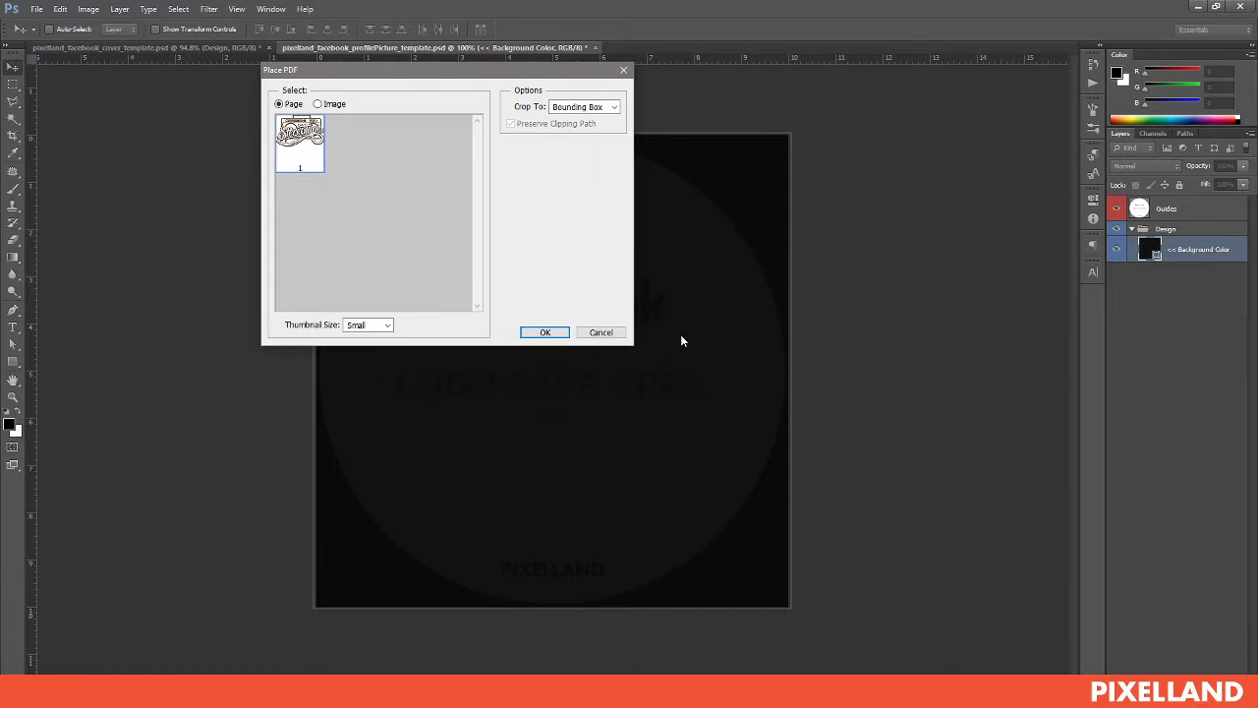
{"action": "left_click", "coordinate": [546, 332]}
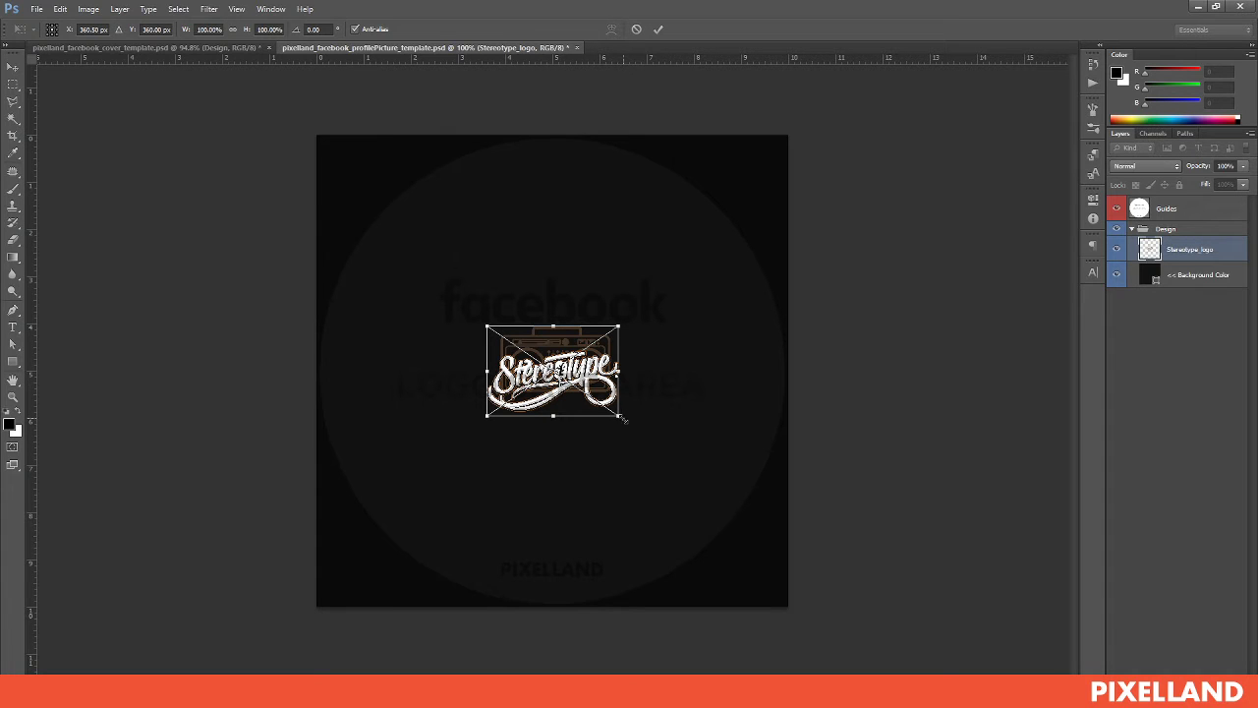
{"action": "left_click_drag", "start_coordinate": [623, 418], "coordinate": [756, 489]}
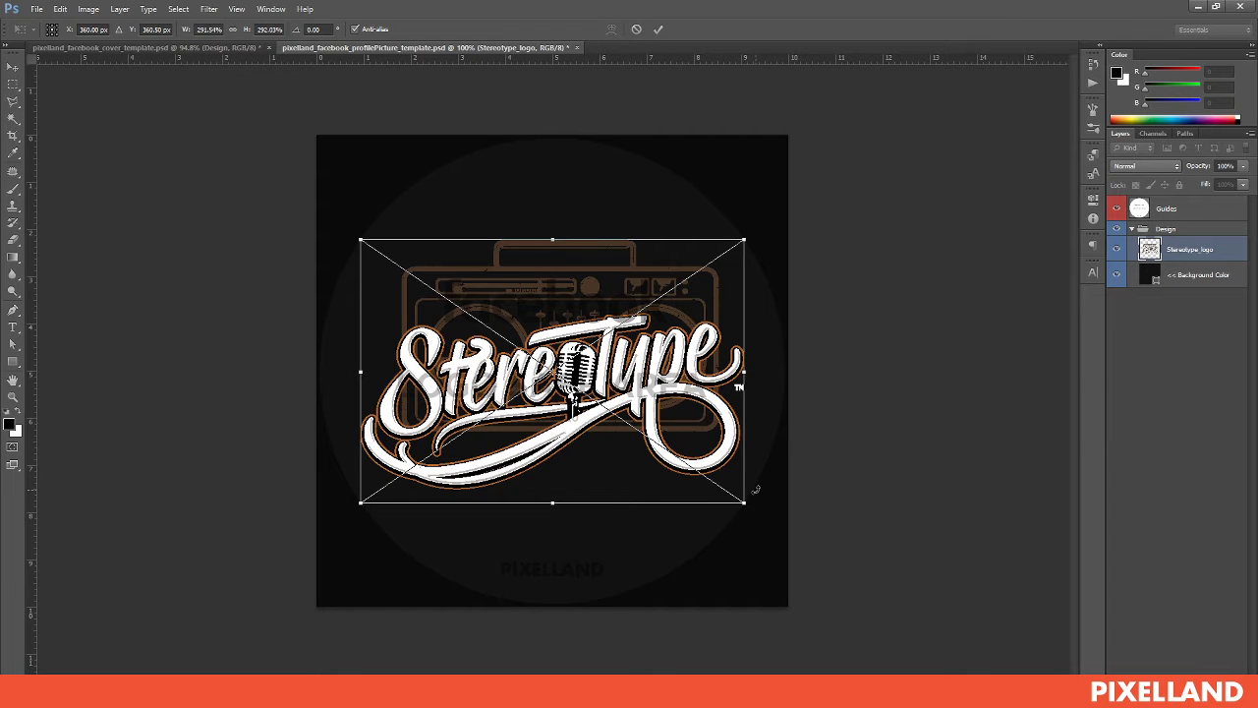
{"action": "key", "text": "Return"}
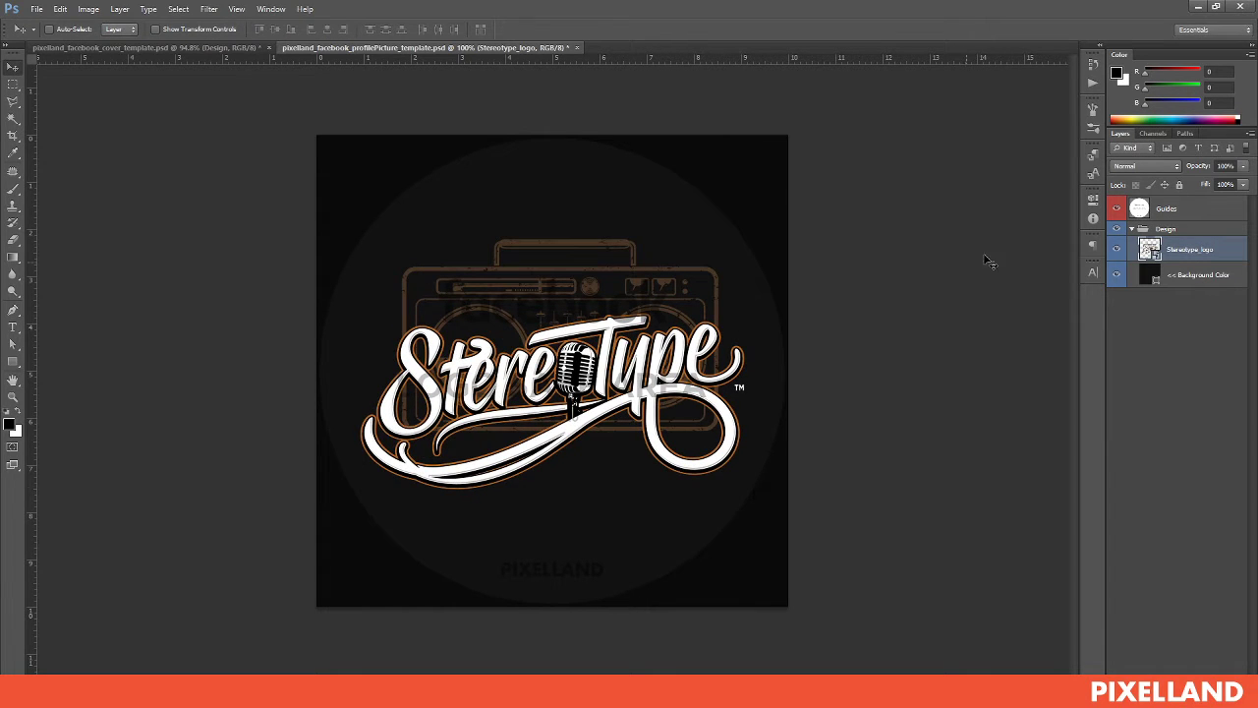
{"action": "left_click", "coordinate": [1117, 209]}
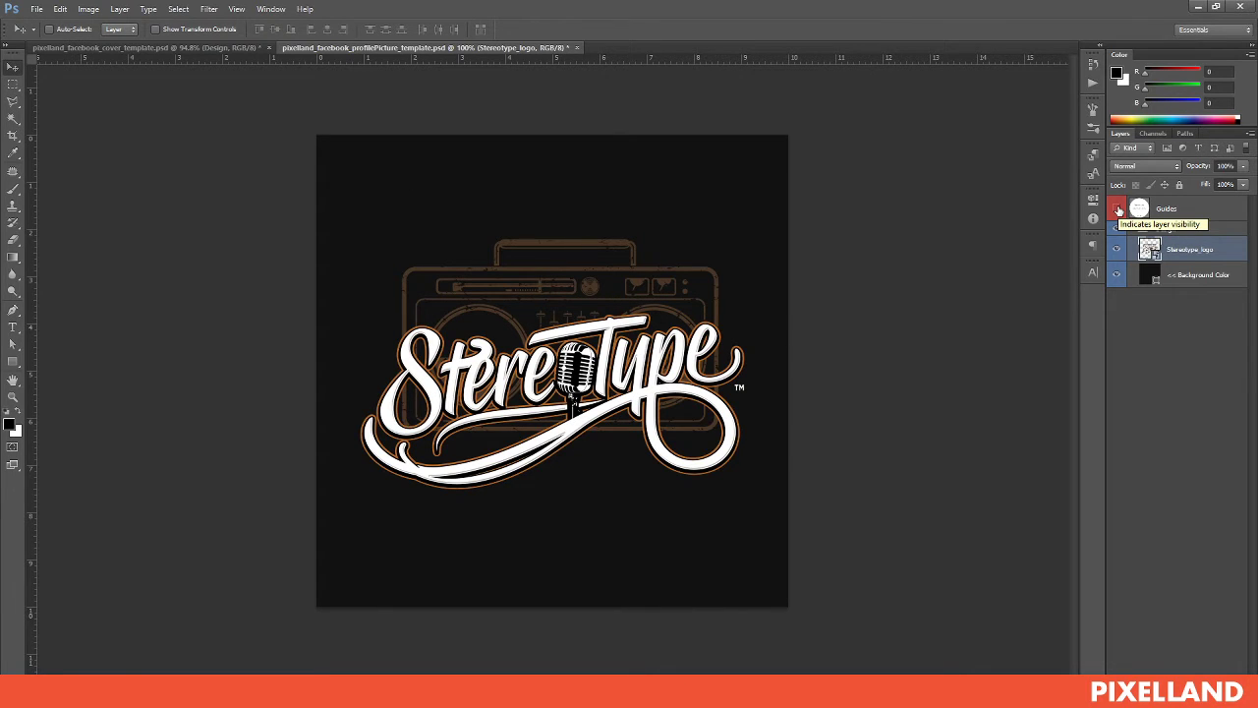
{"action": "left_click", "coordinate": [1118, 209]}
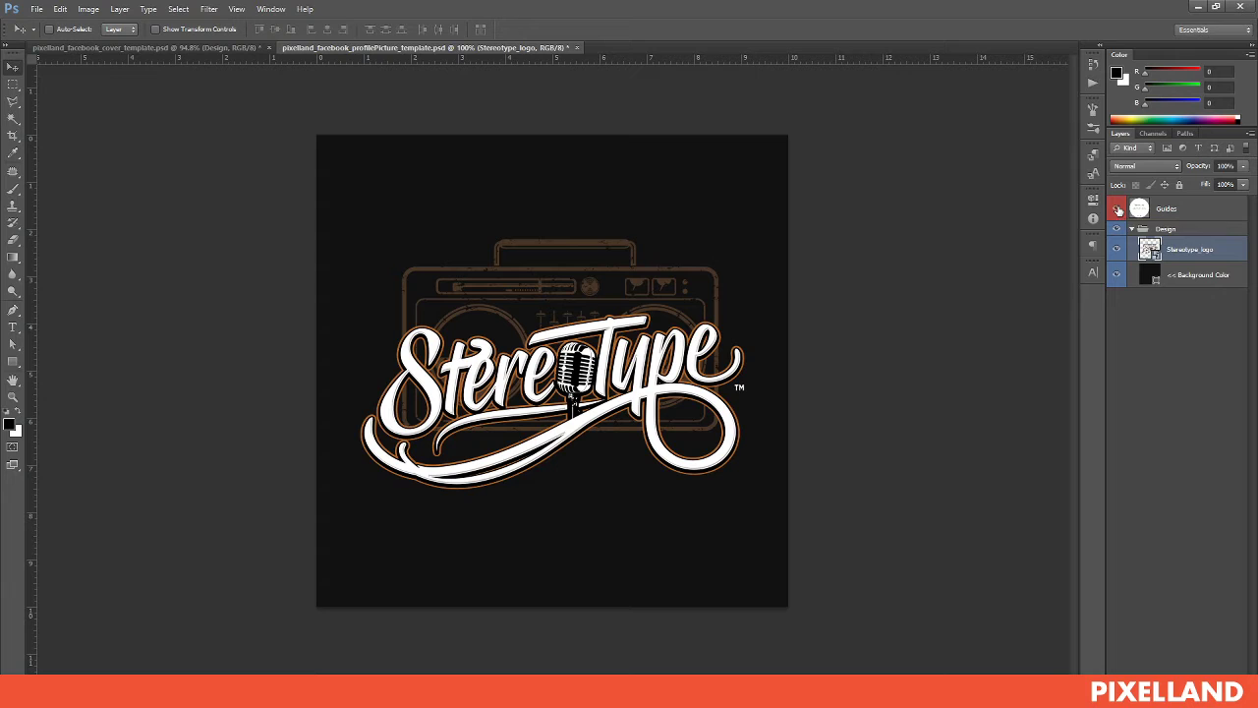
{"action": "left_click", "coordinate": [1202, 277]}
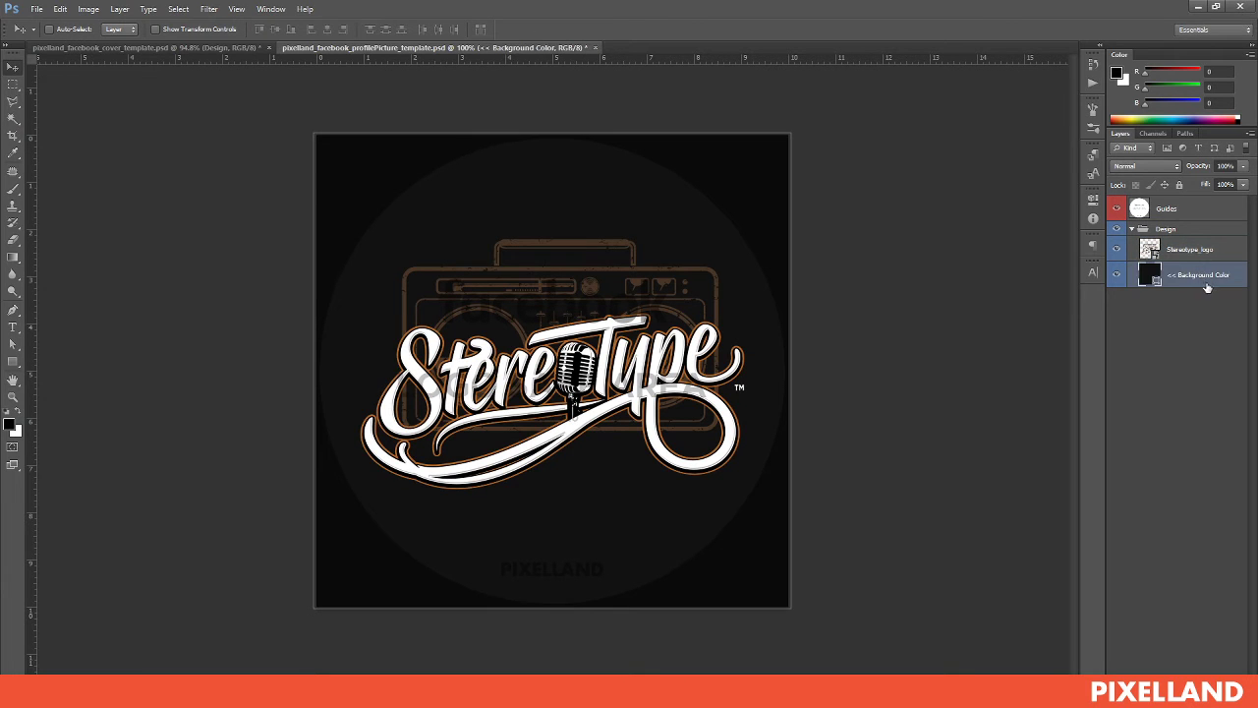
On a new Layer 1, paint a soft white glow behind the logo with a ~600 px brush
{"action": "left_click", "coordinate": [1223, 637]}
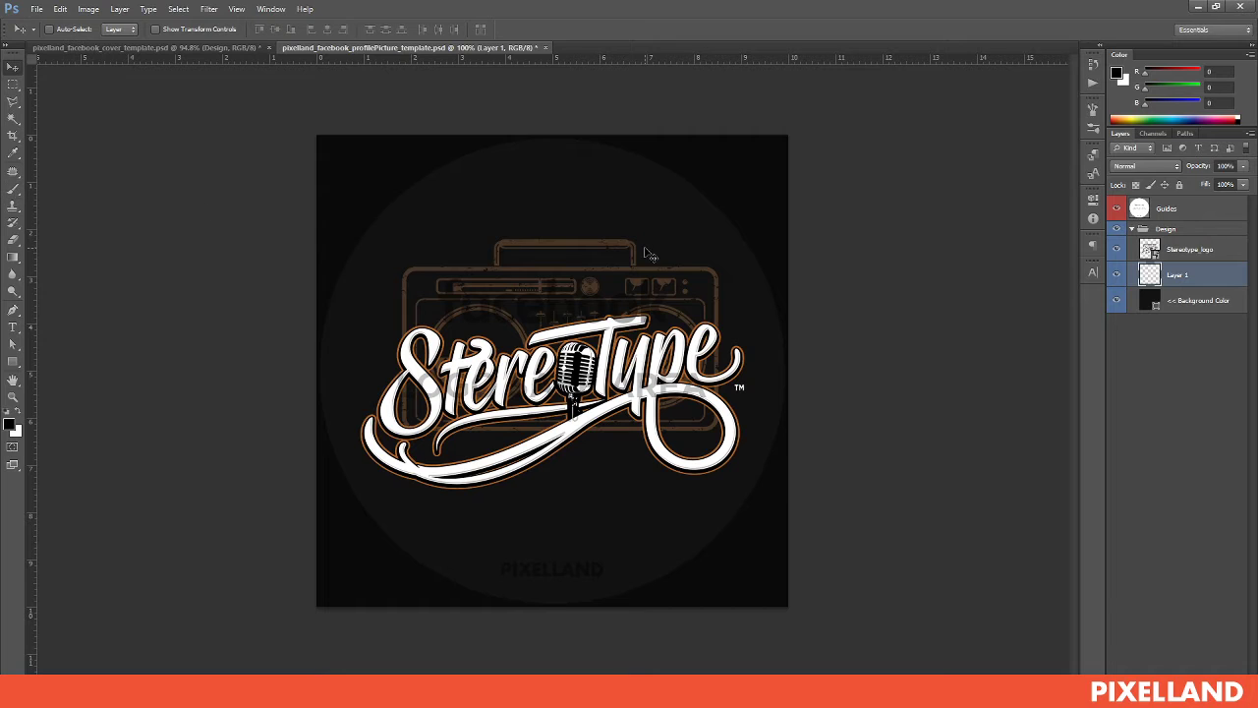
{"action": "key", "text": "b"}
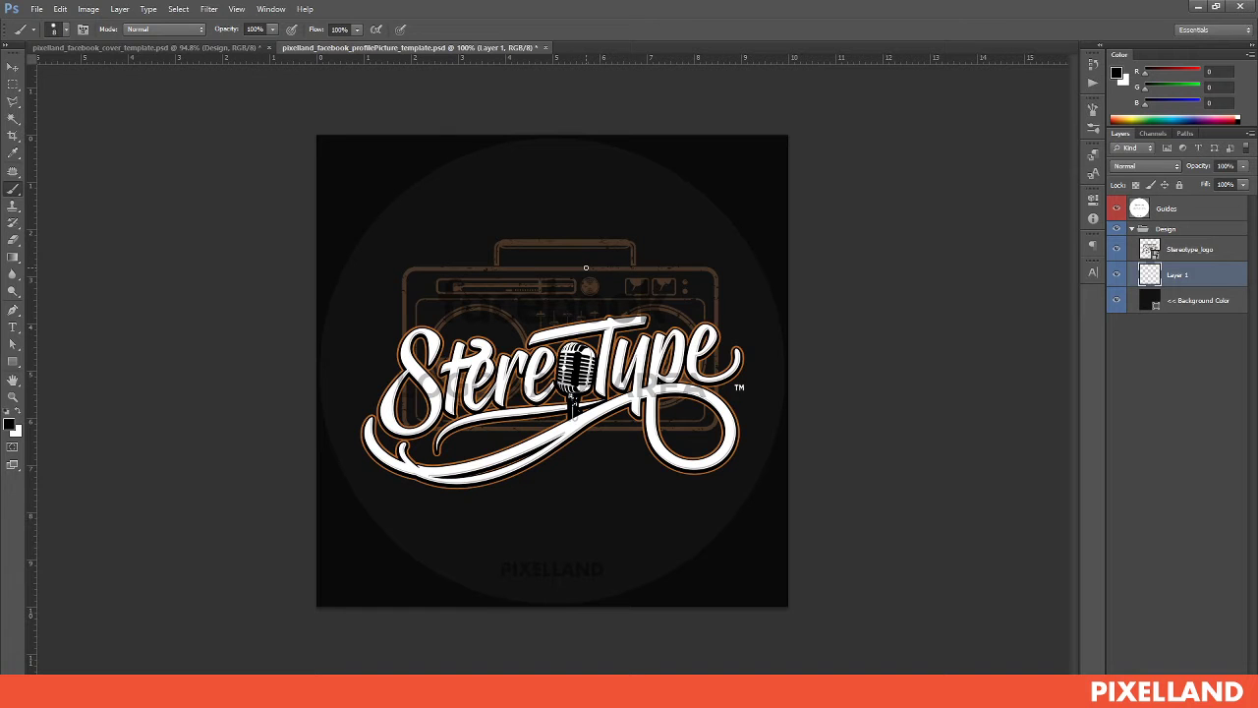
{"action": "key", "text": "bracketright"}
{"action": "key", "text": "bracketright"}
{"action": "key", "text": "bracketright"}
{"action": "key", "text": "bracketright"}
{"action": "key", "text": "bracketright"}
{"action": "key", "text": "bracketright"}
{"action": "key", "text": "bracketright"}
{"action": "key", "text": "bracketright"}
{"action": "key", "text": "bracketright"}
{"action": "key", "text": "bracketright"}
{"action": "key", "text": "bracketright"}
{"action": "key", "text": "bracketright"}
{"action": "key", "text": "bracketright"}
{"action": "key", "text": "bracketright"}
{"action": "key", "text": "bracketright"}
{"action": "key", "text": "bracketright"}
{"action": "key", "text": "bracketright"}
{"action": "key", "text": "bracketright"}
{"action": "key", "text": "bracketright"}
{"action": "key", "text": "bracketright"}
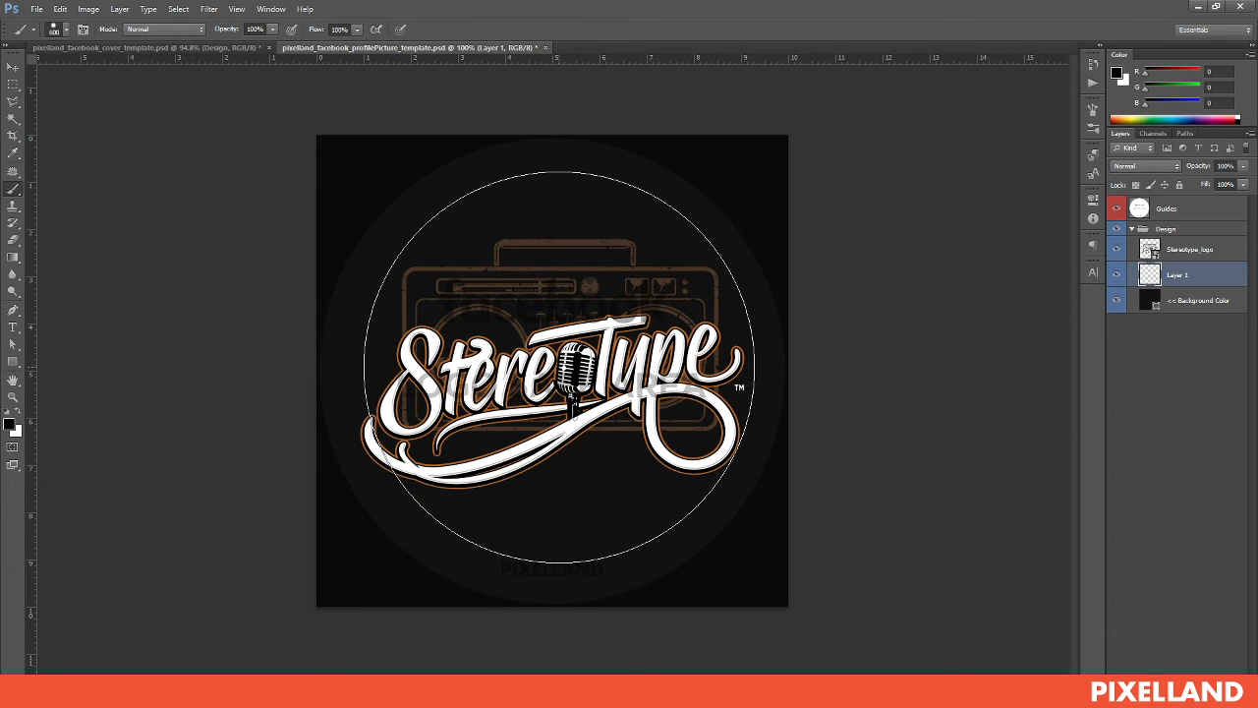
{"action": "key", "text": "x"}
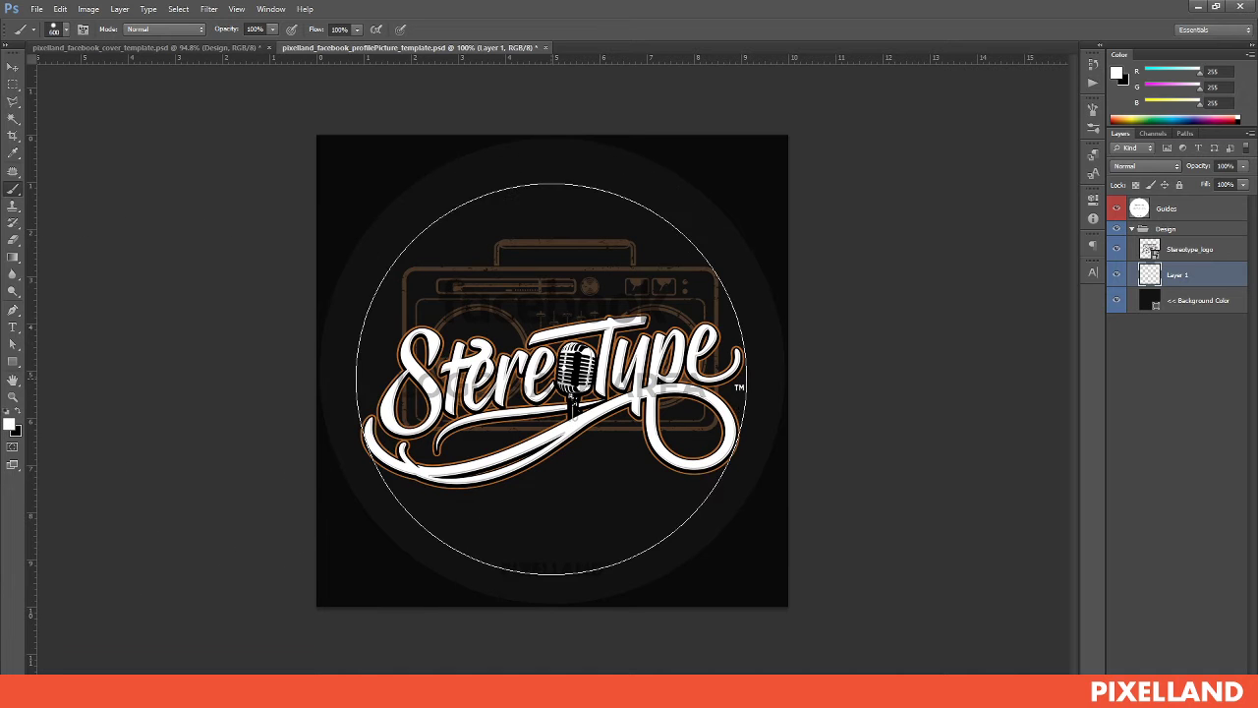
{"action": "left_click", "coordinate": [551, 379]}
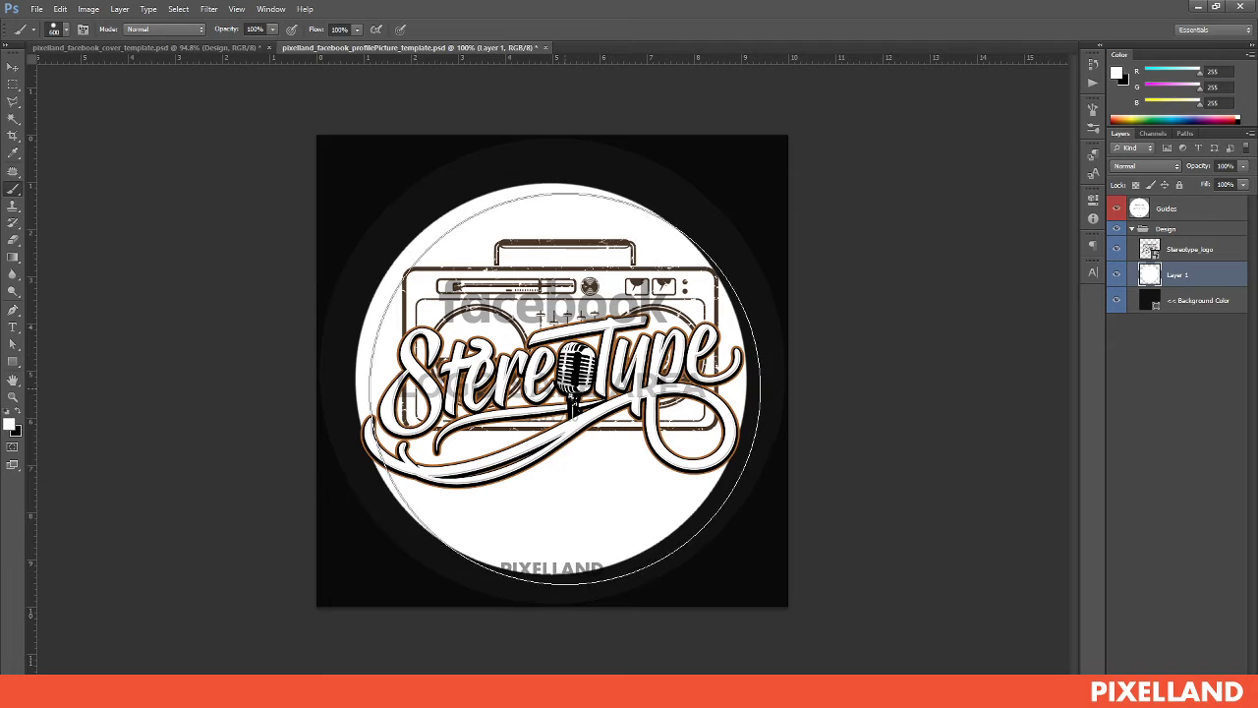
{"action": "key", "text": "ctrl+z"}
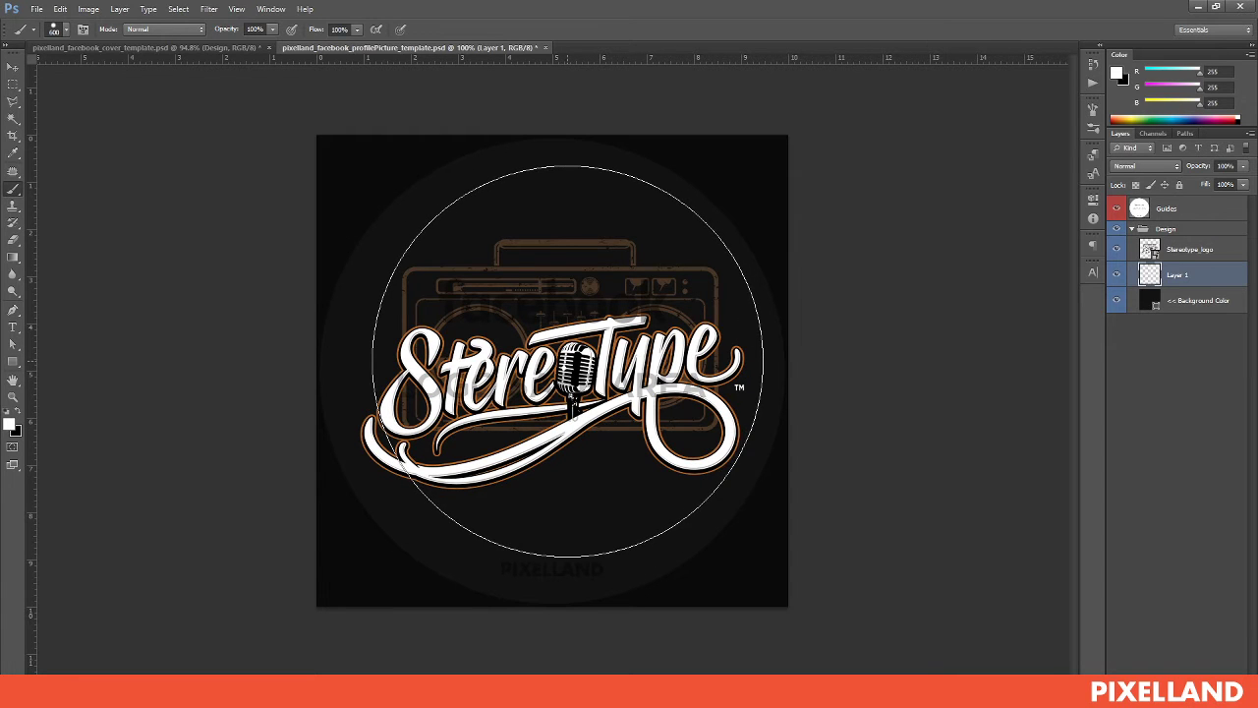
{"action": "key", "text": "bracketleft"}
{"action": "key", "text": "bracketleft"}
{"action": "key", "text": "bracketleft"}
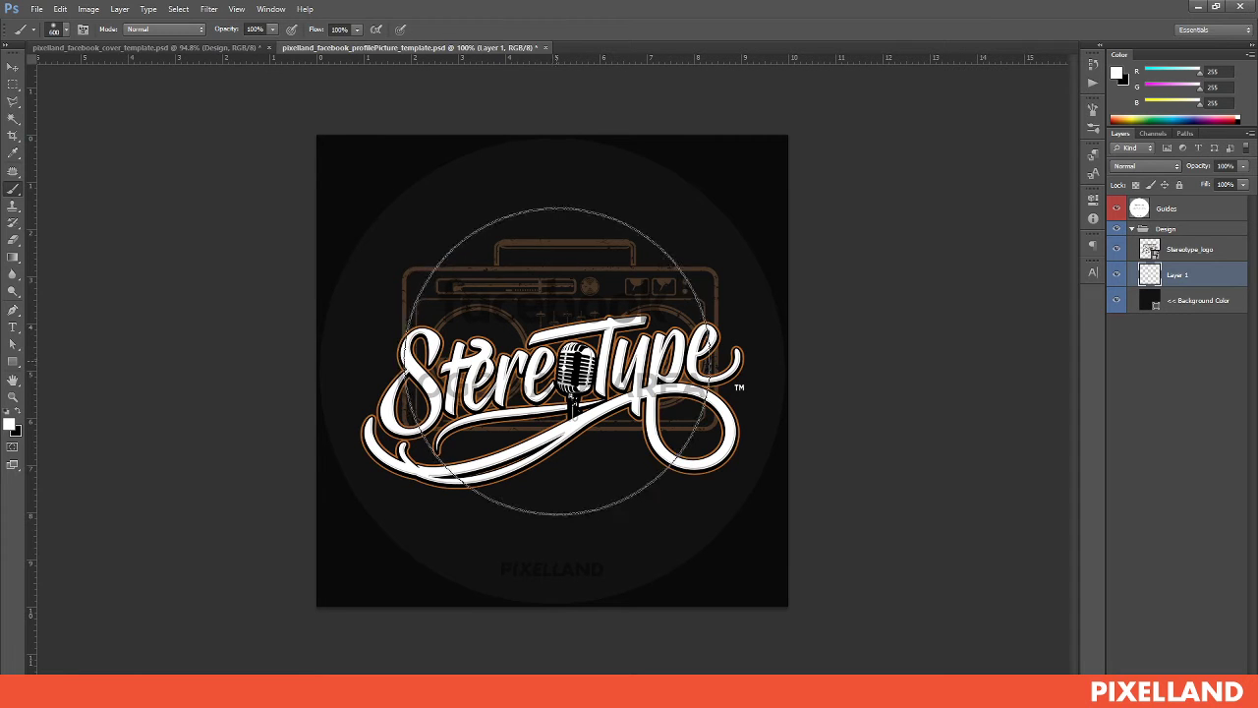
{"action": "left_click", "coordinate": [560, 361]}
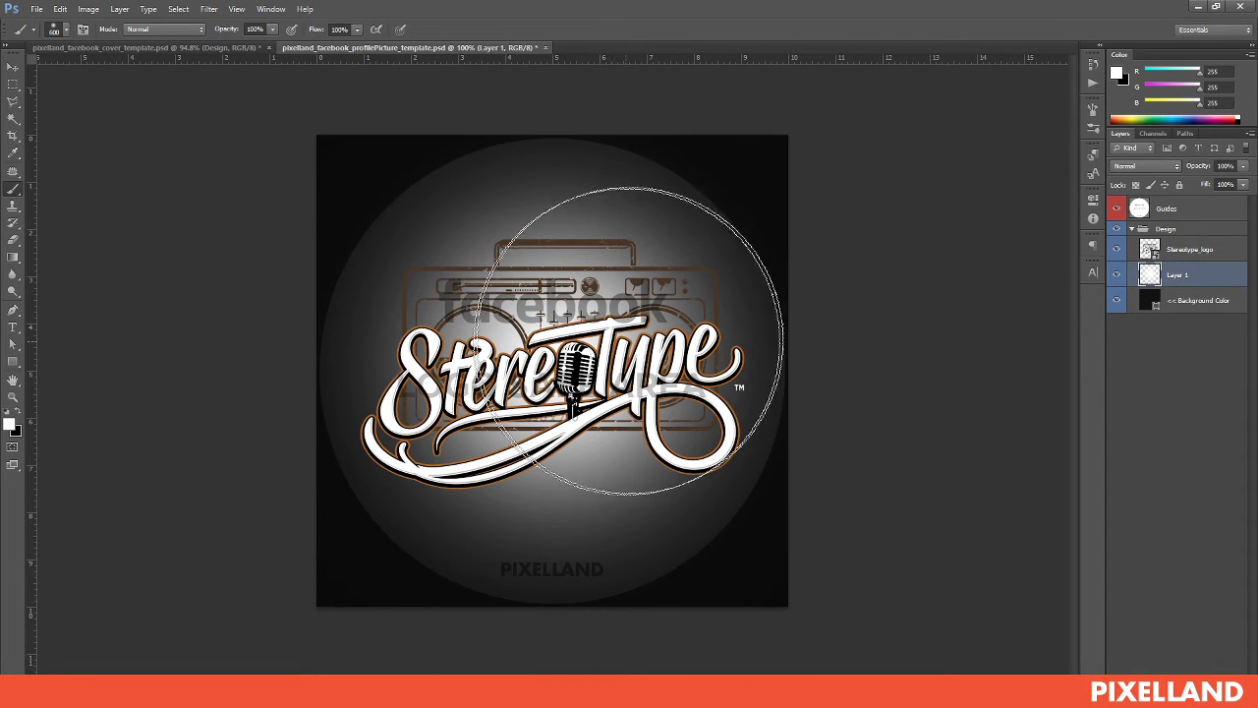
Hide the guides, delete the glow layer, and set the Background Color fill to pure black 000000
{"action": "left_click", "coordinate": [1116, 210]}
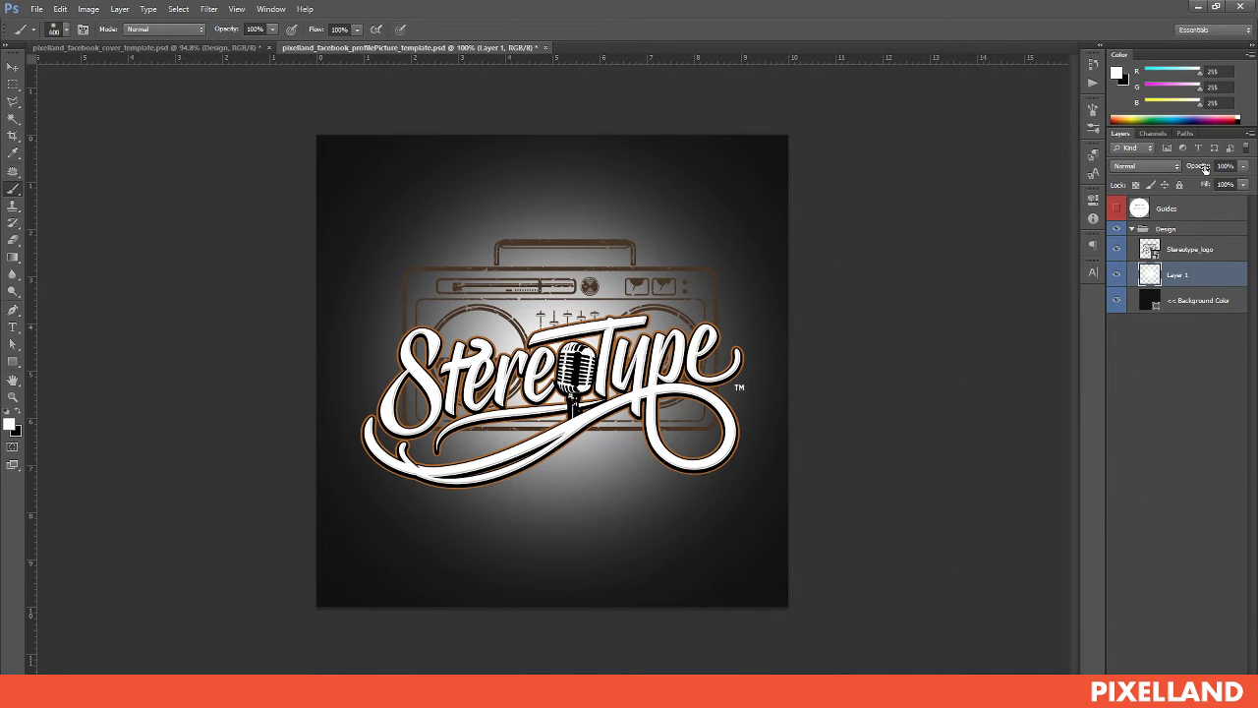
{"action": "left_click_drag", "start_coordinate": [1205, 168], "coordinate": [1139, 167]}
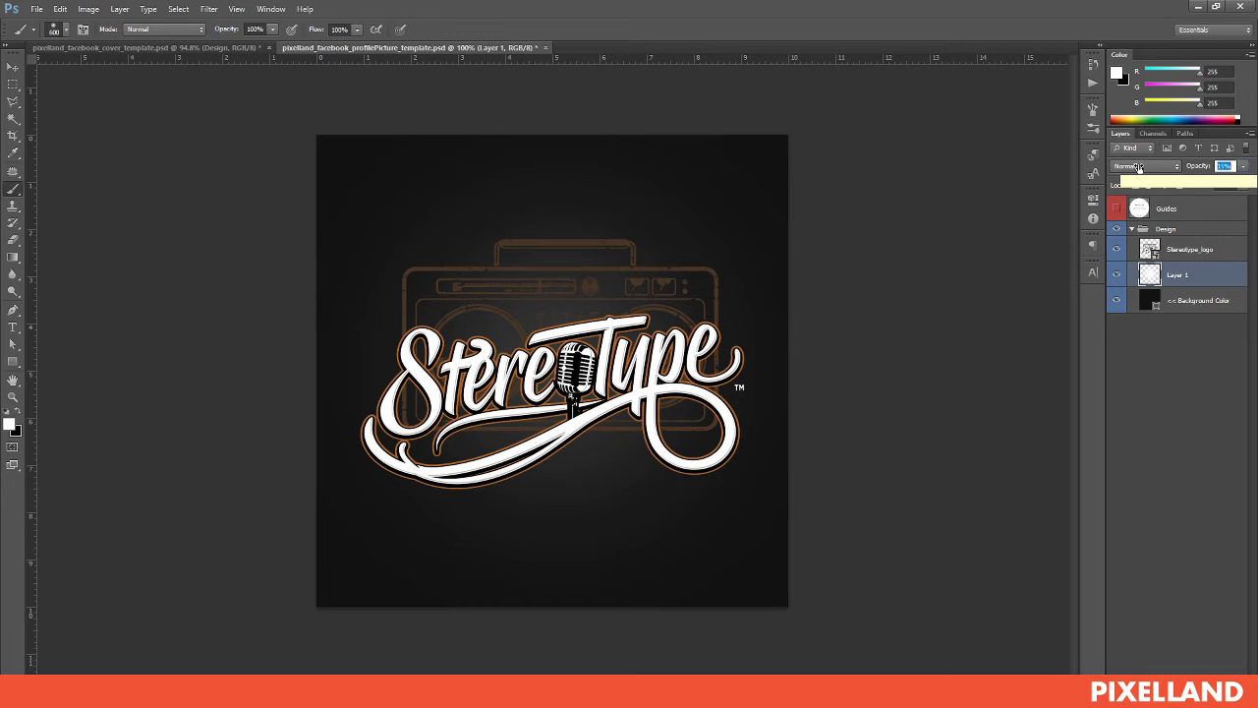
{"action": "key", "text": "Return"}
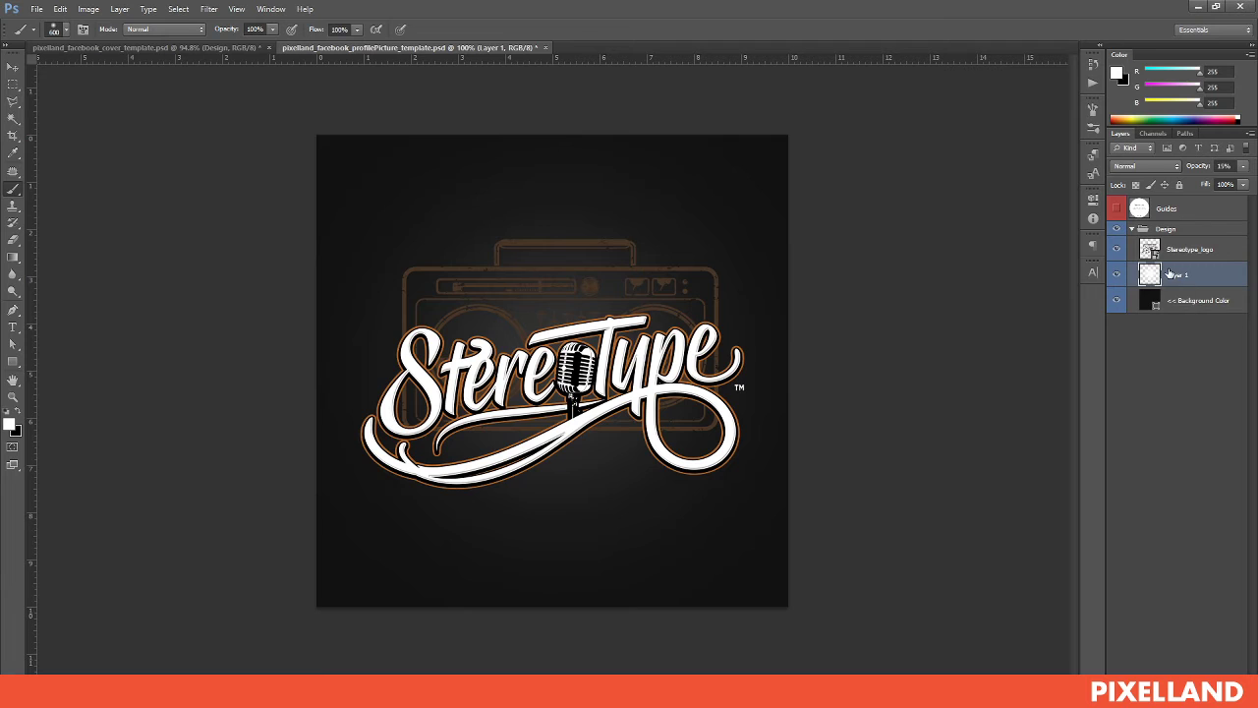
{"action": "key", "text": "Delete"}
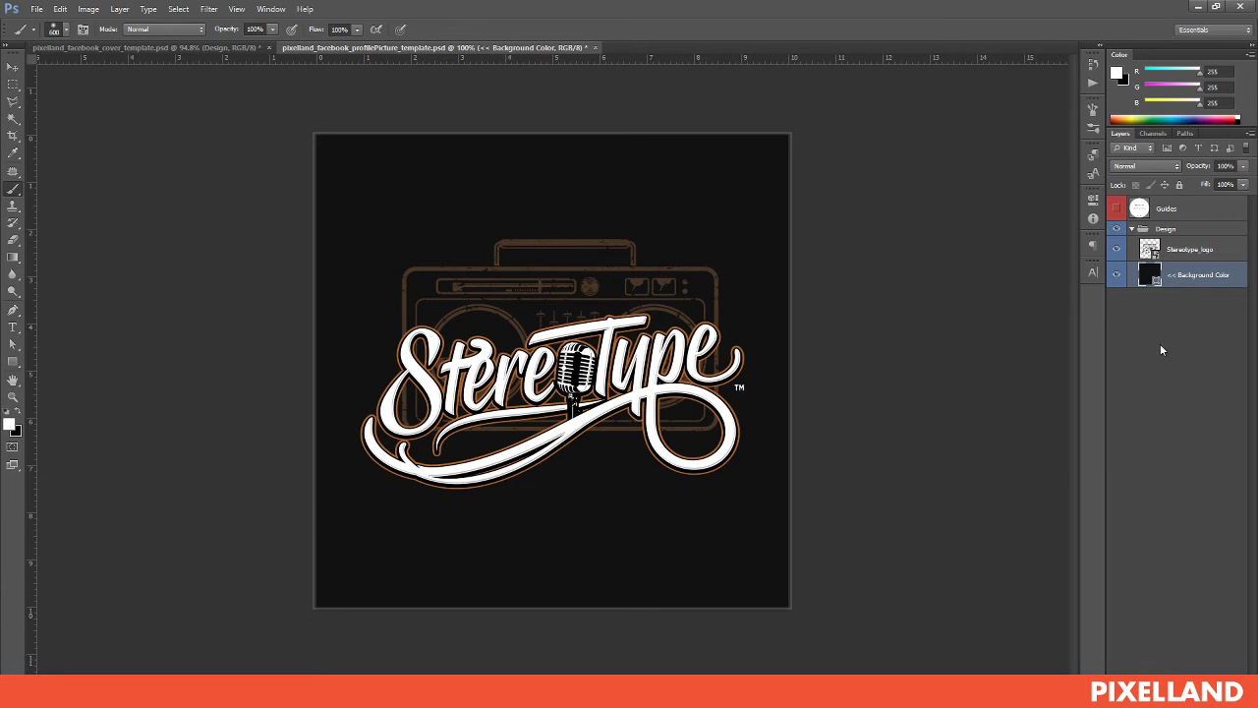
{"action": "double_click", "coordinate": [1149, 275]}
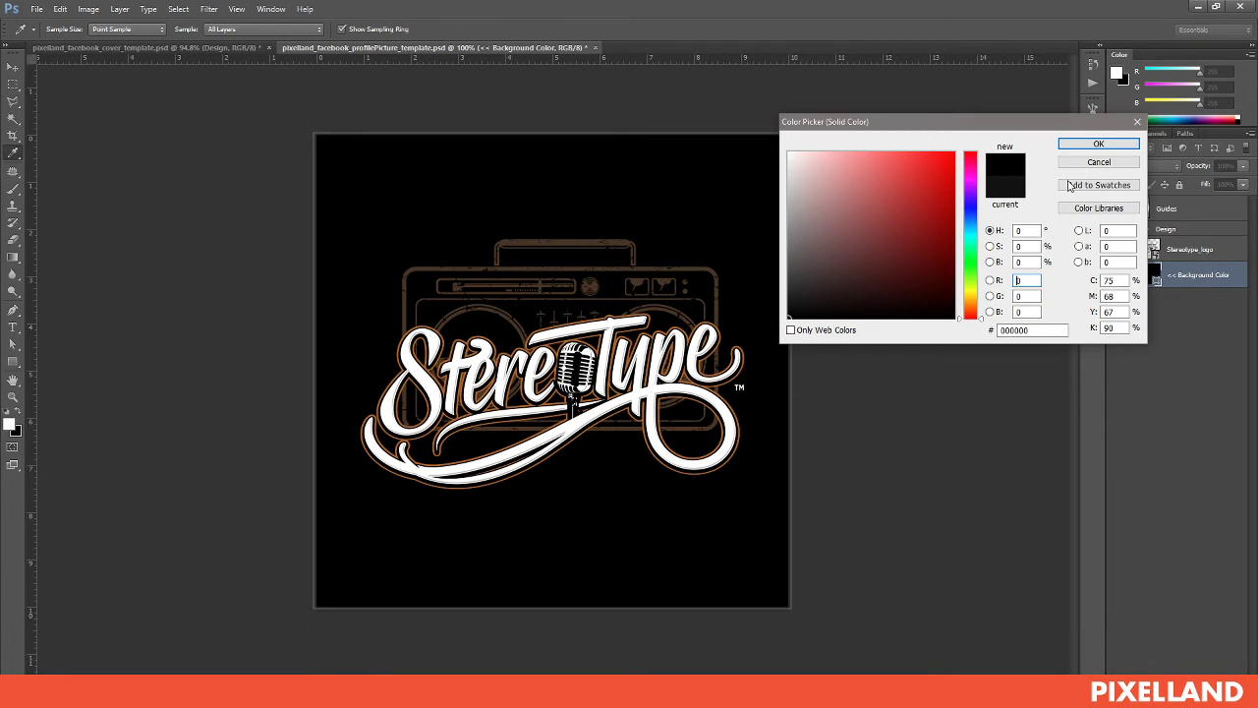
{"action": "left_click", "coordinate": [1099, 143]}
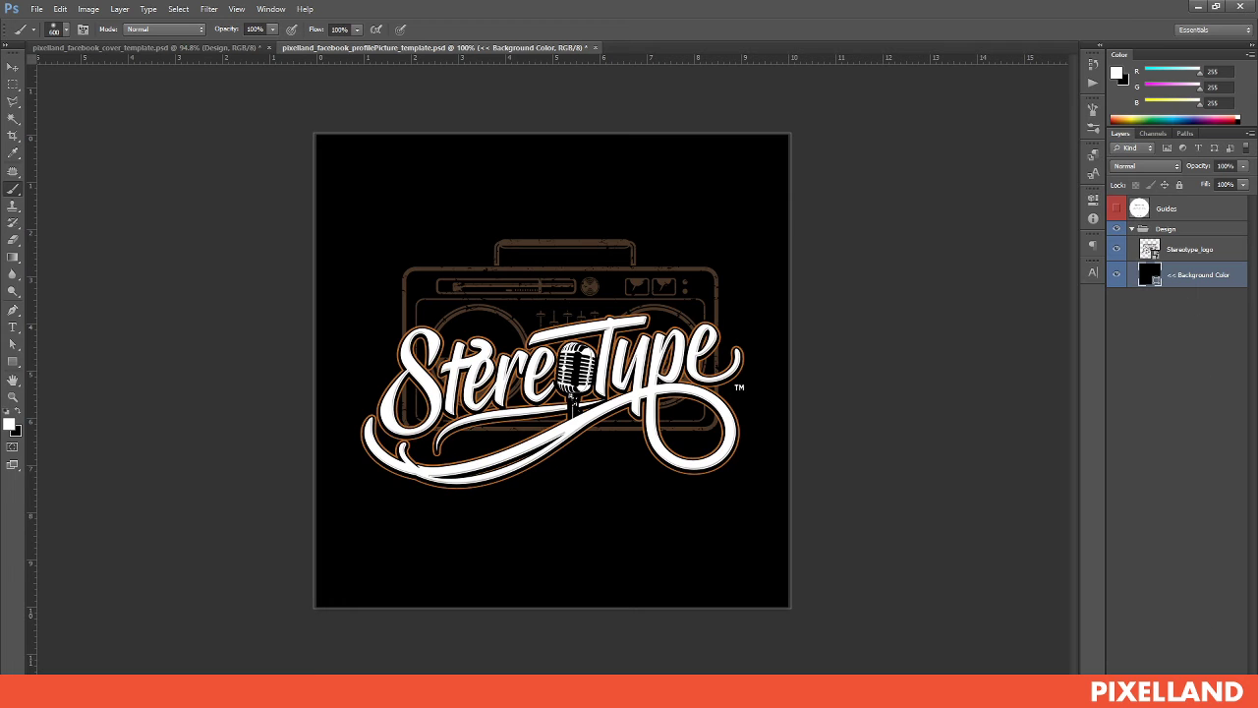
On a new layer, brush a large soft white glow behind the logo, faded to 12% opacity
{"action": "left_click", "coordinate": [1217, 699]}
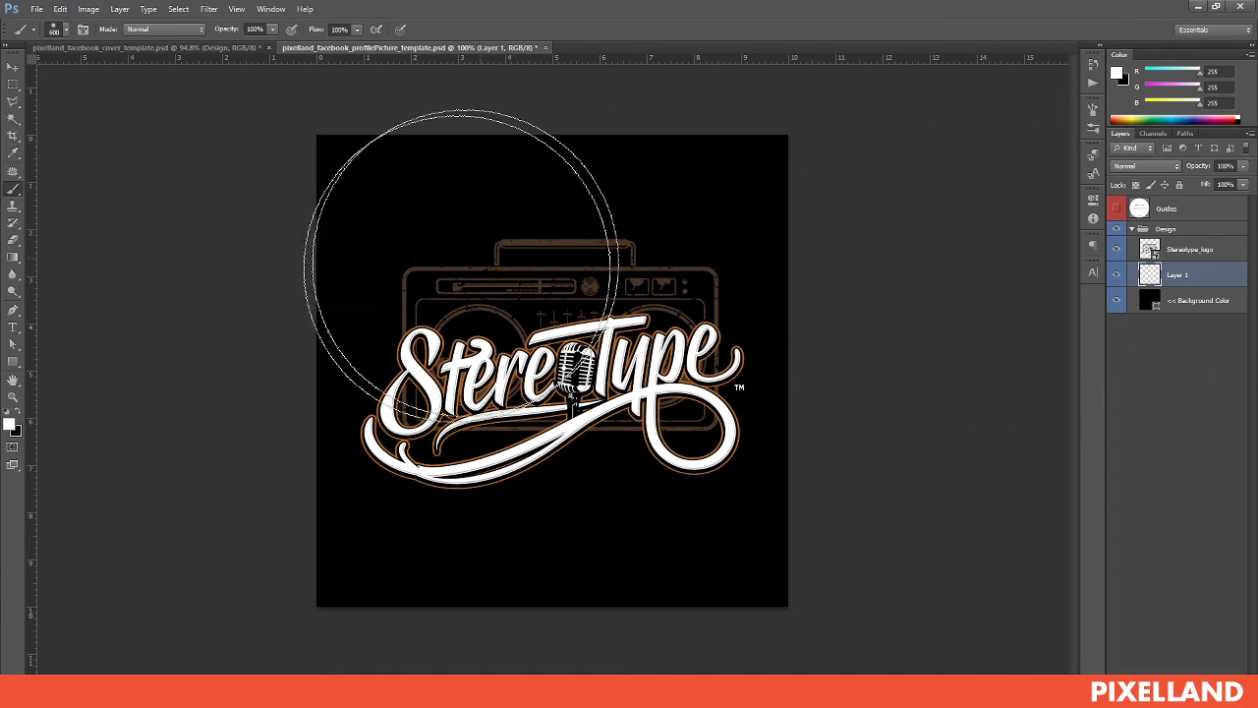
{"action": "key", "text": "bracketright"}
{"action": "key", "text": "bracketright"}
{"action": "key", "text": "bracketright"}
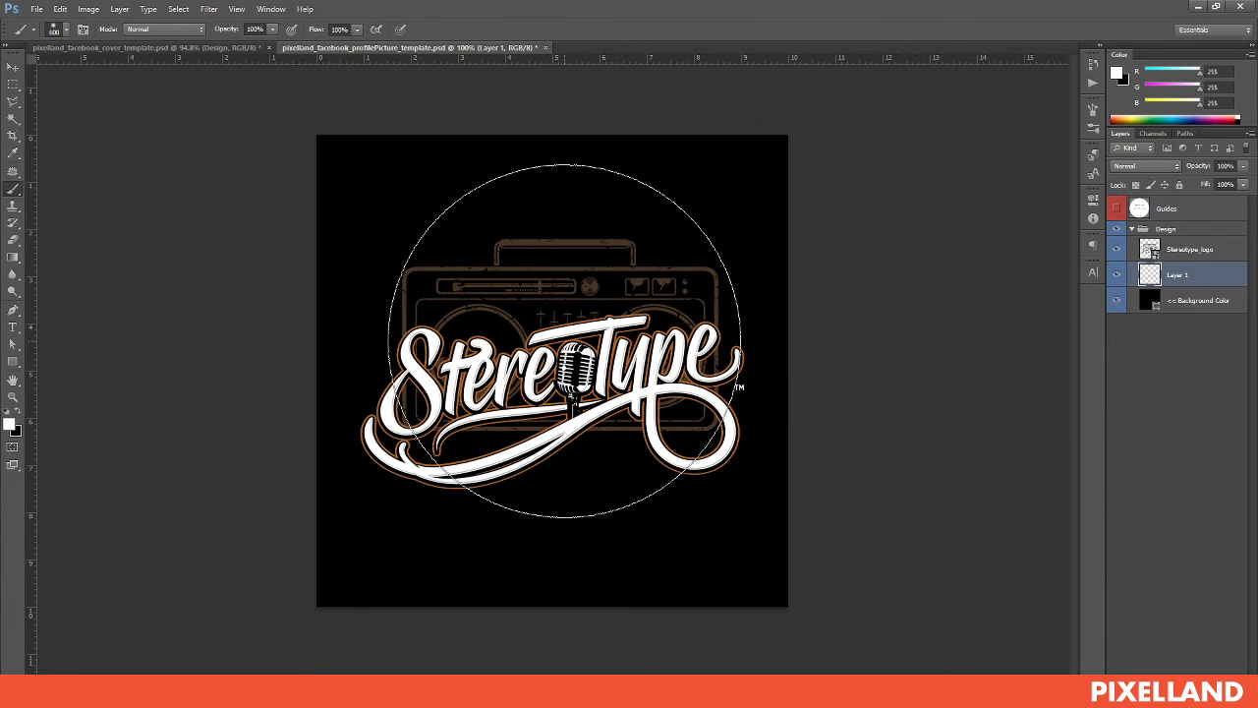
{"action": "key", "text": "shift+bracketleft"}
{"action": "key", "text": "shift+bracketleft"}
{"action": "key", "text": "shift+bracketleft"}
{"action": "key", "text": "shift+bracketleft"}
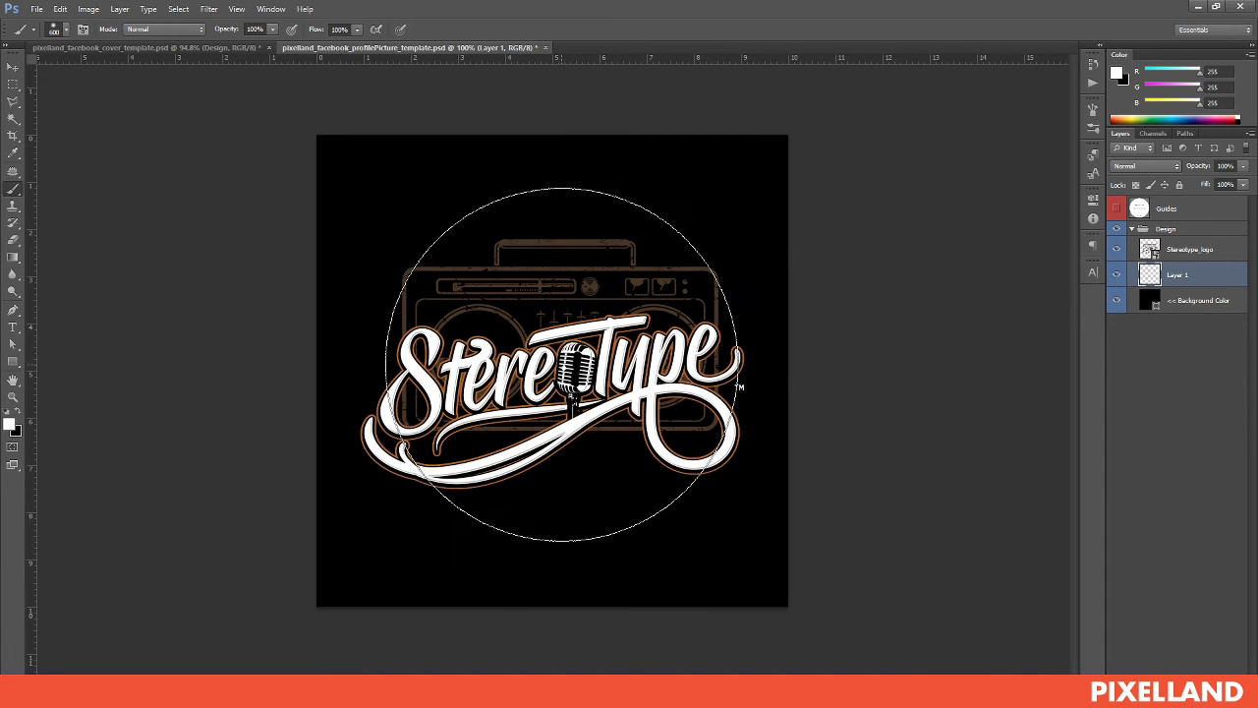
{"action": "left_click", "coordinate": [563, 362]}
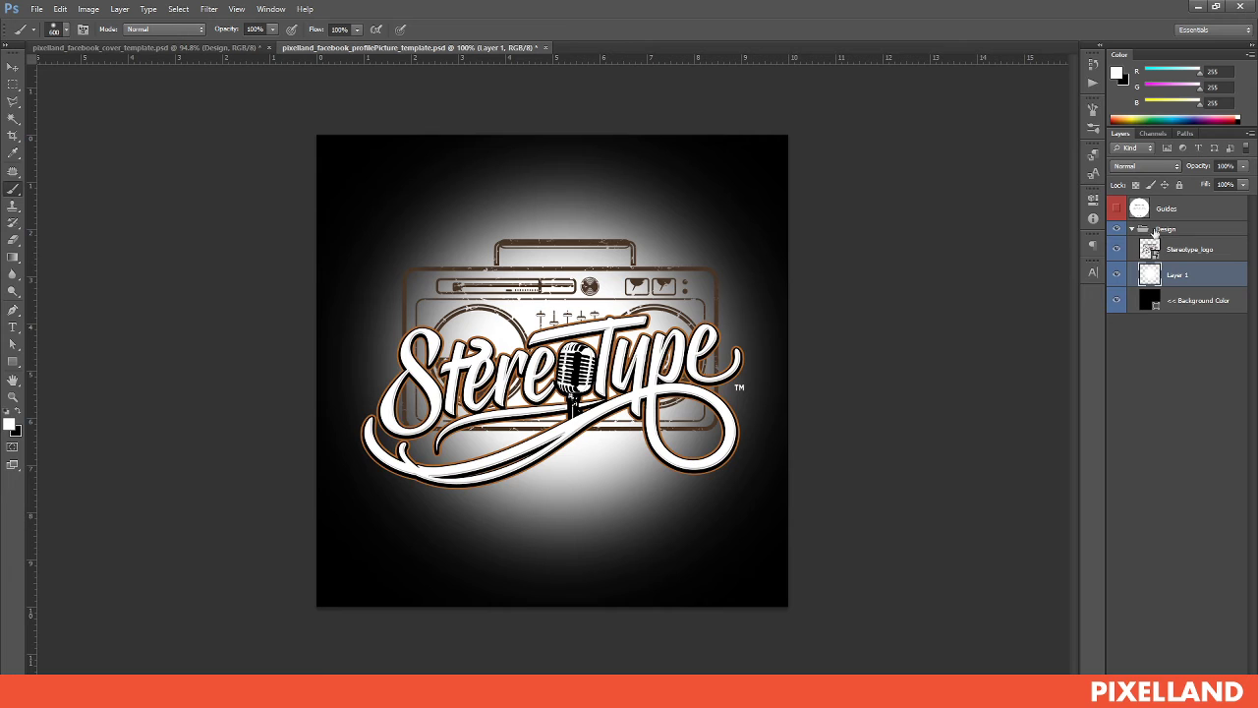
{"action": "left_click_drag", "start_coordinate": [1206, 167], "coordinate": [1147, 166]}
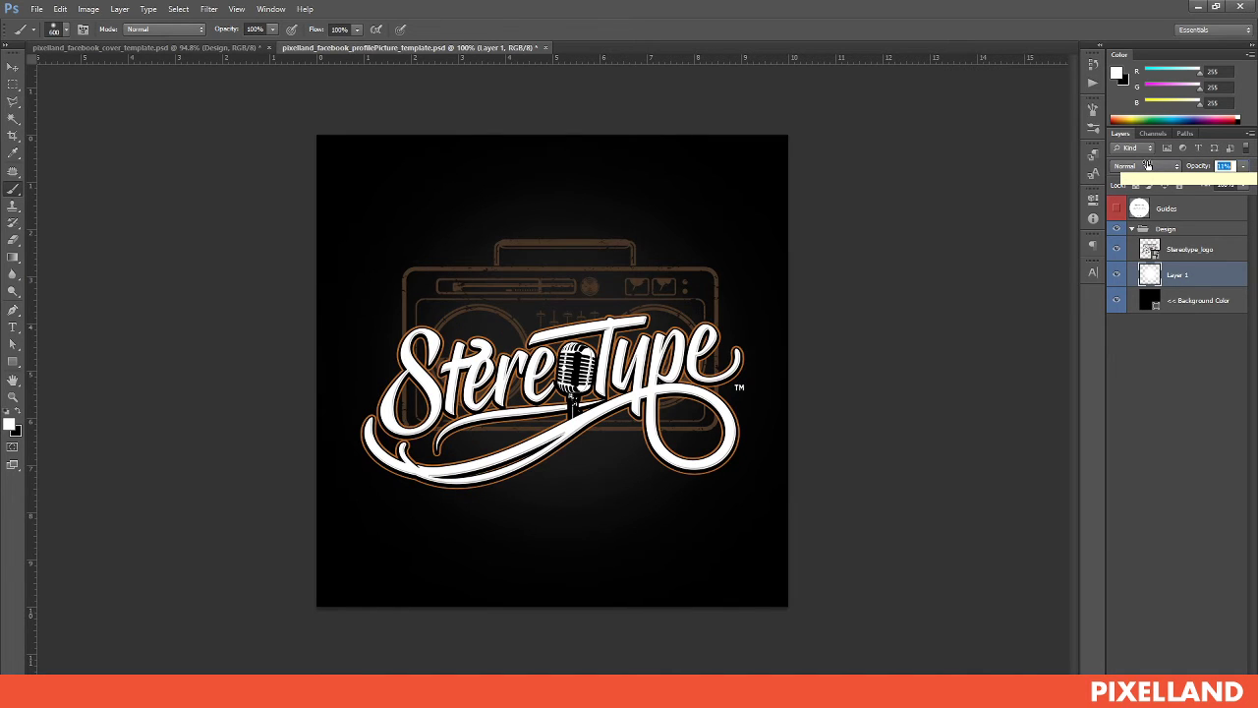
Switch to the Move tool and toggle the guide overlay on and off to check the layout
{"action": "key", "text": "v"}
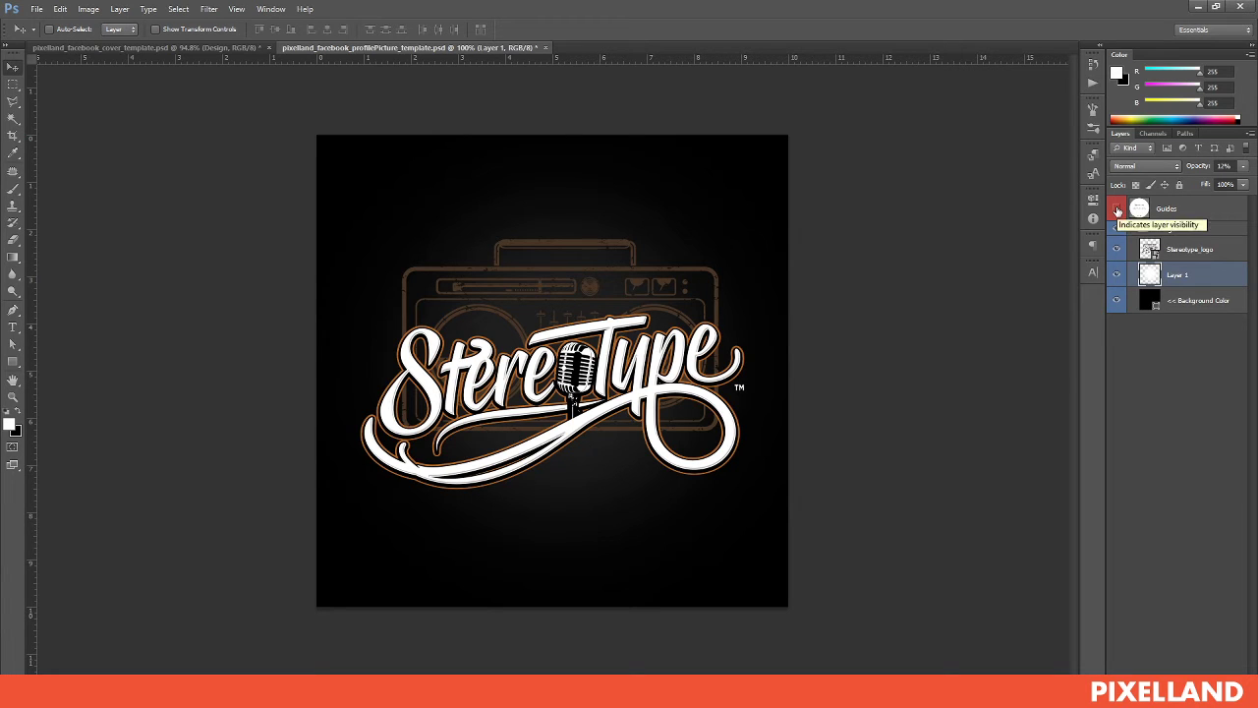
{"action": "left_click", "coordinate": [1117, 209]}
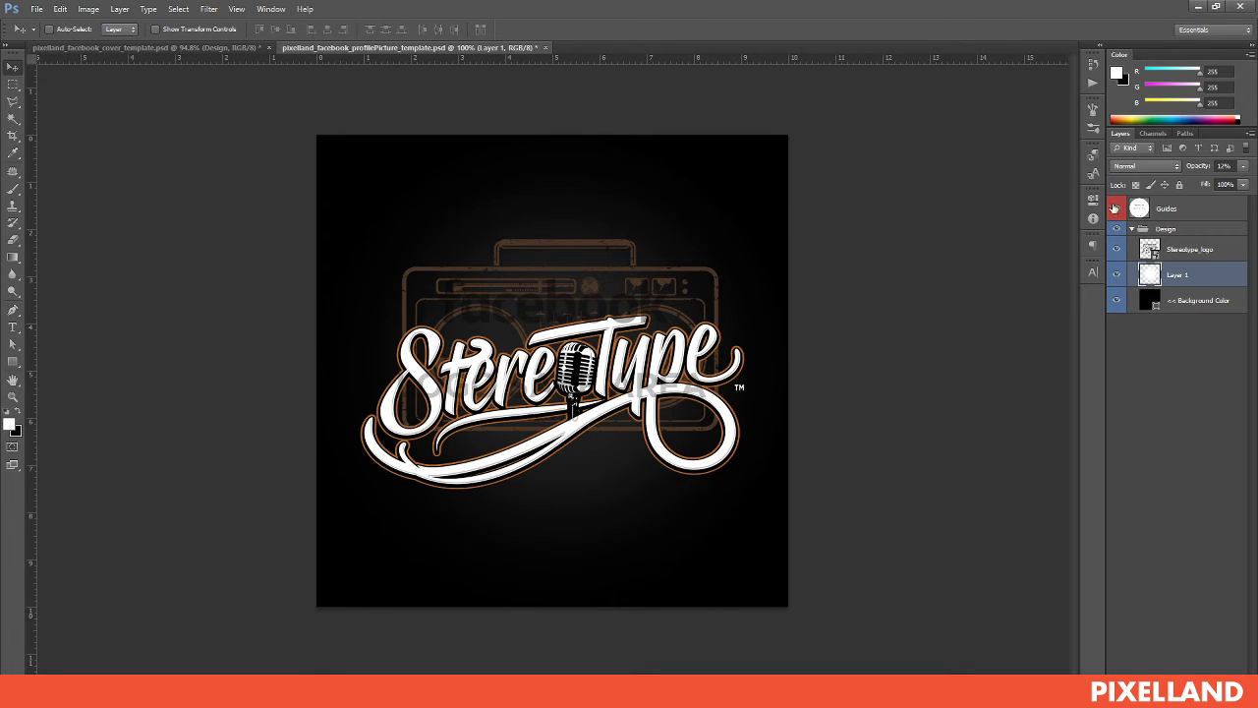
{"action": "left_click", "coordinate": [1114, 208]}
In Save As, navigate to the Stereotype > Captures > Band Photos folder
{"action": "left_click", "coordinate": [36, 9]}
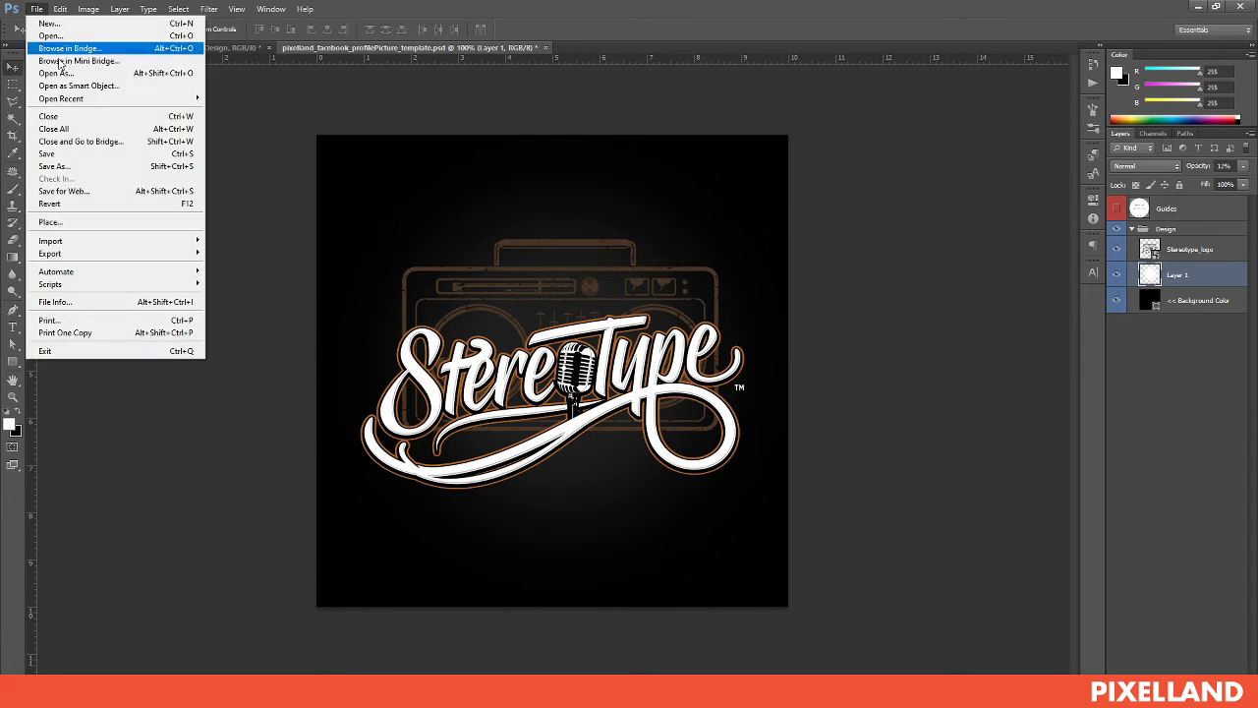
{"action": "left_click", "coordinate": [74, 168]}
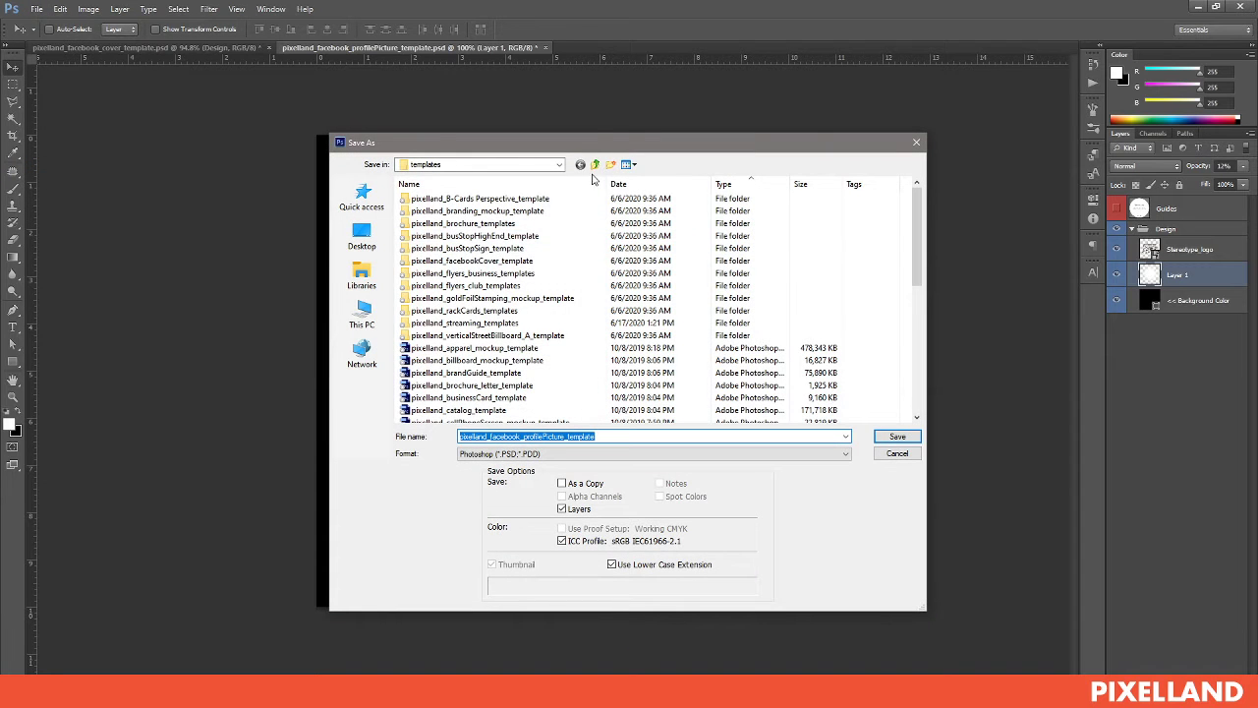
{"action": "left_click", "coordinate": [595, 164]}
{"action": "double_click", "coordinate": [442, 285]}
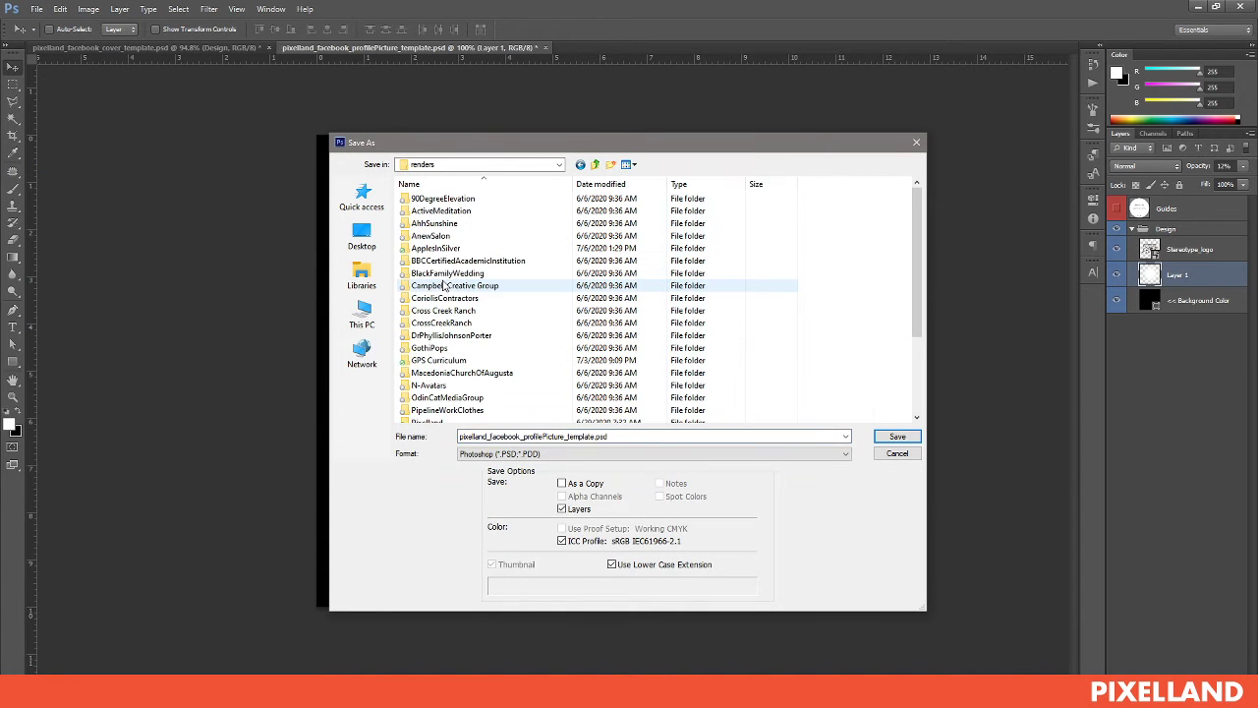
{"action": "scroll", "coordinate": [452, 374], "scroll_direction": "down", "scroll_amount": 3}
{"action": "double_click", "coordinate": [439, 367]}
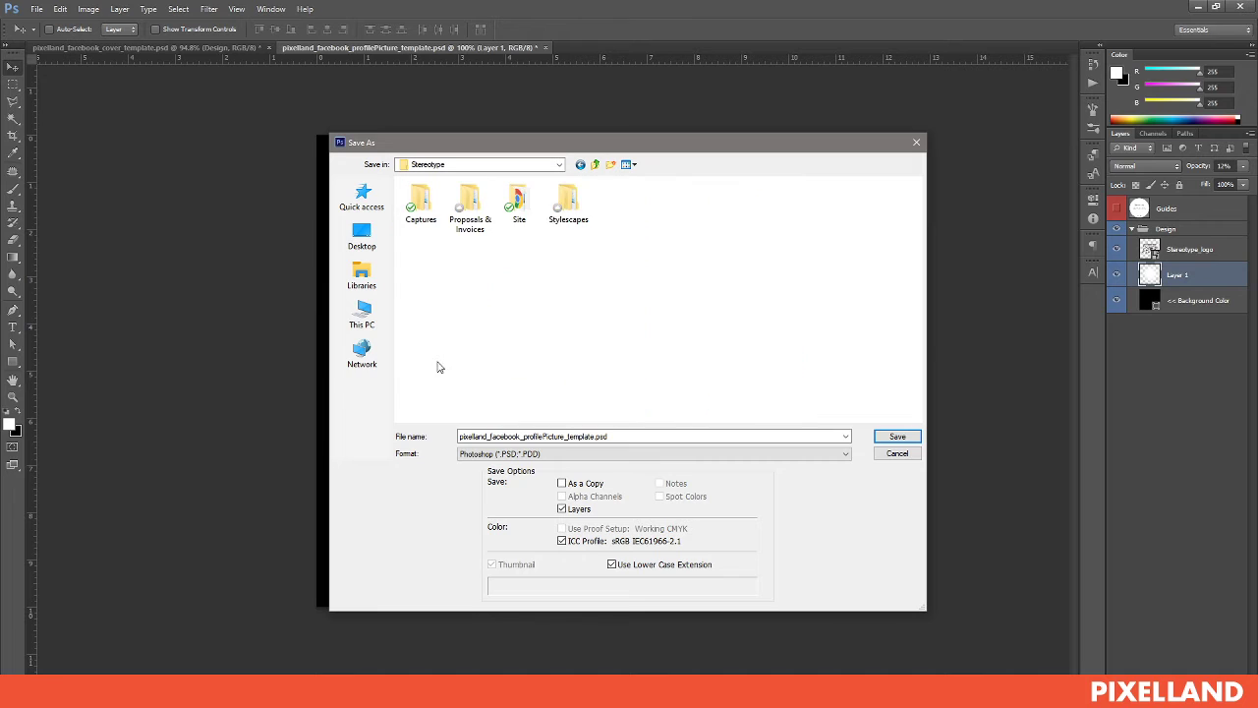
{"action": "double_click", "coordinate": [418, 205]}
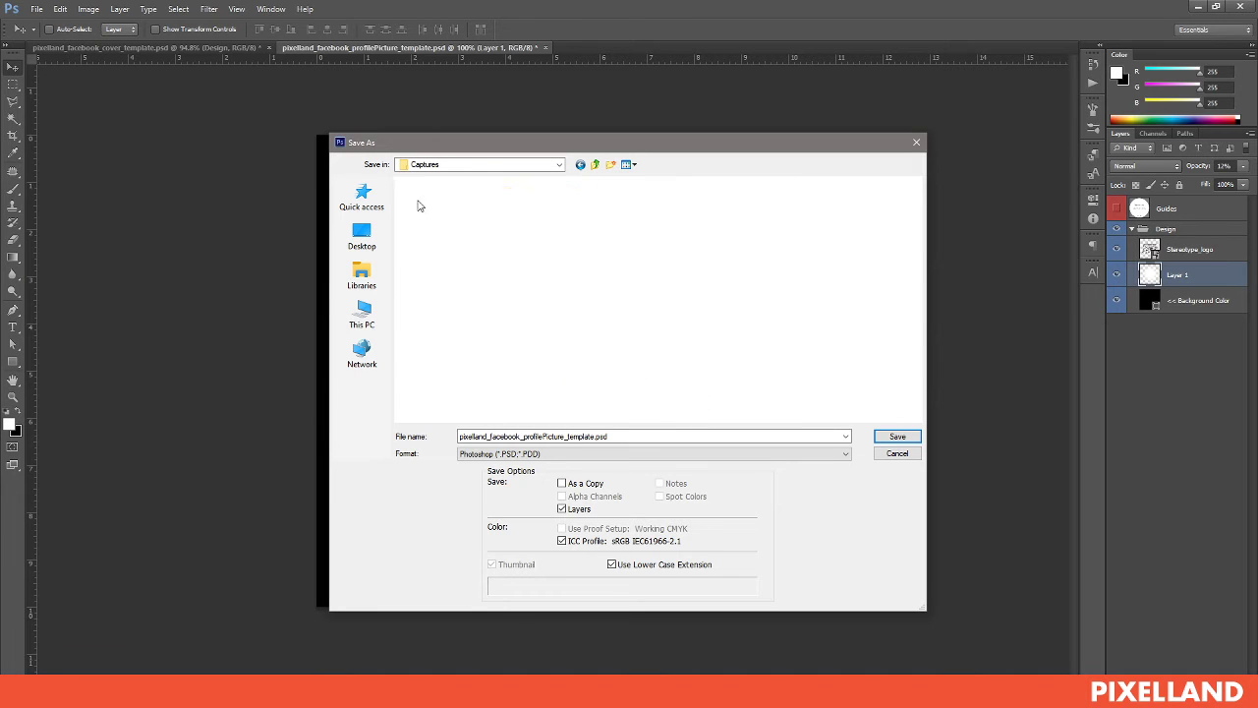
{"action": "double_click", "coordinate": [437, 214]}
Save the design there as a JPEG, accepting maximum quality in JPEG Options
{"action": "left_click", "coordinate": [559, 454]}
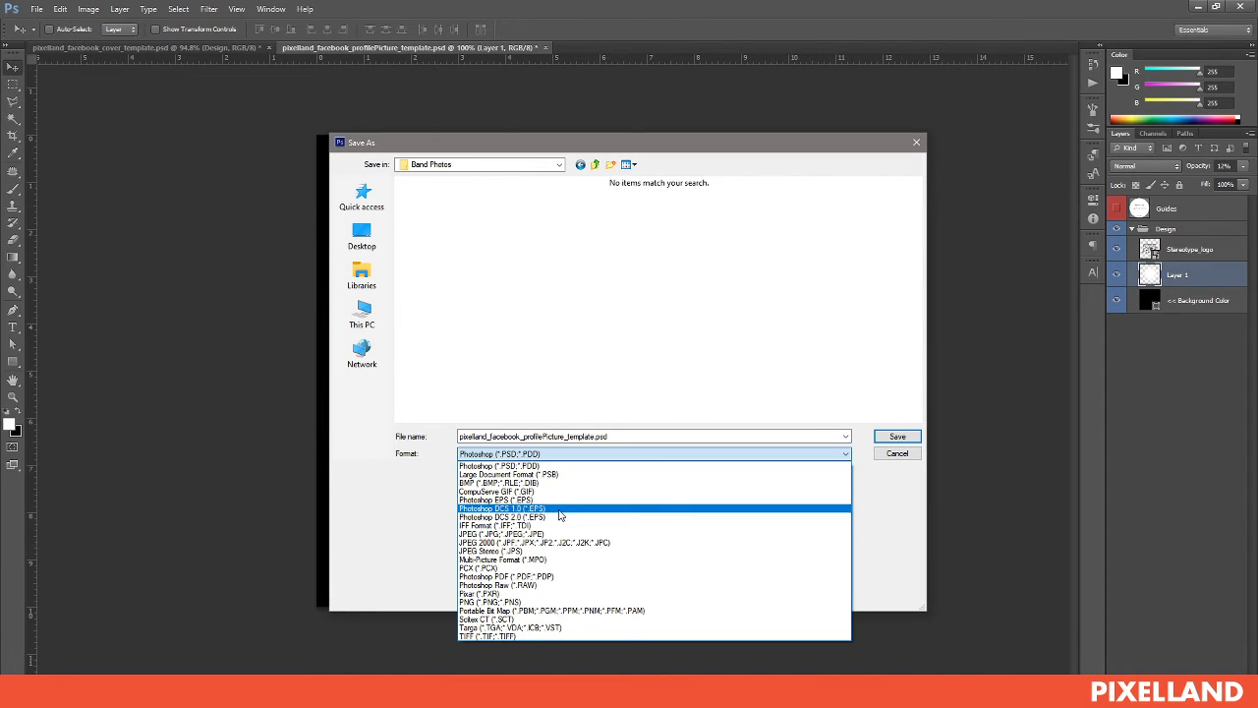
{"action": "left_click", "coordinate": [581, 420]}
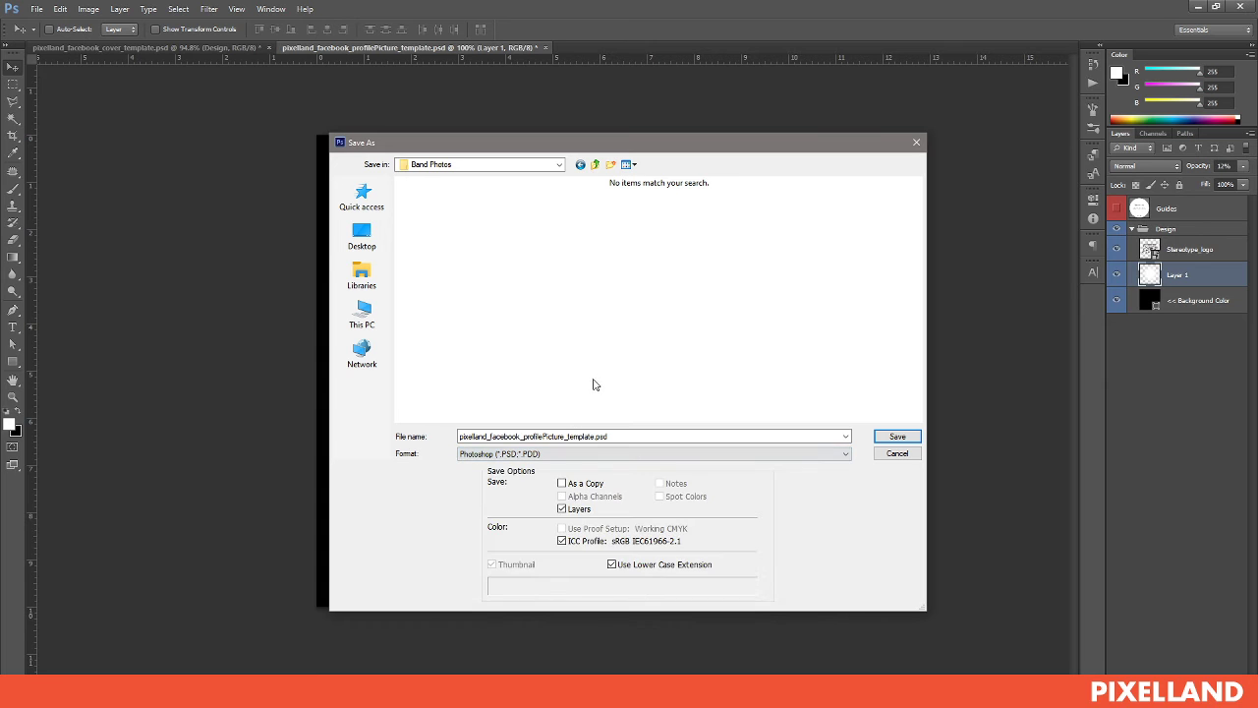
{"action": "left_click", "coordinate": [590, 453]}
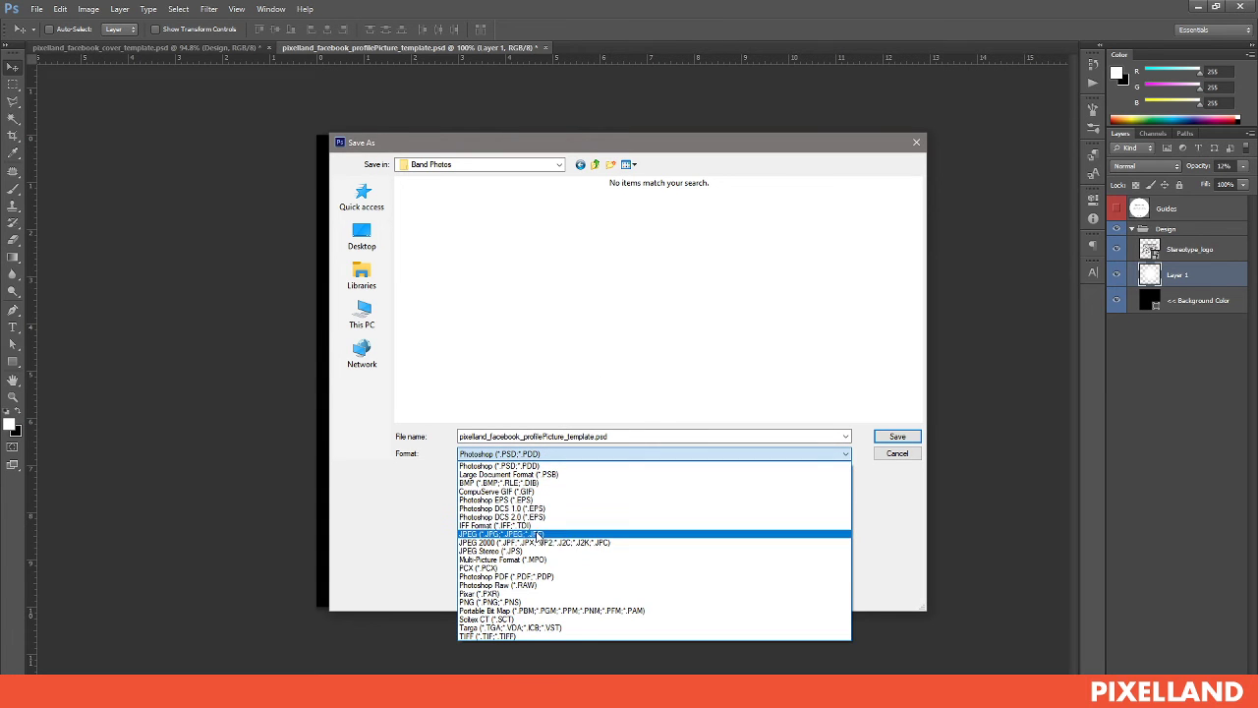
{"action": "left_click", "coordinate": [538, 534]}
{"action": "double_click", "coordinate": [575, 435]}
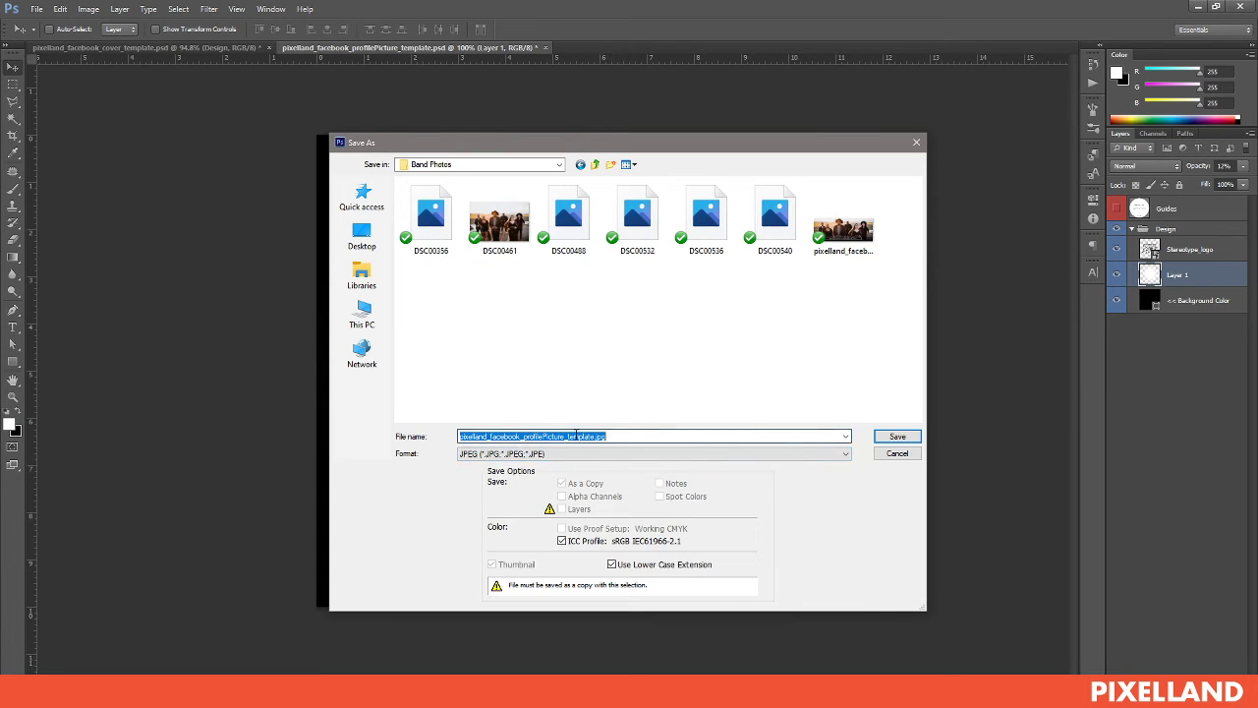
{"action": "left_click", "coordinate": [593, 435]}
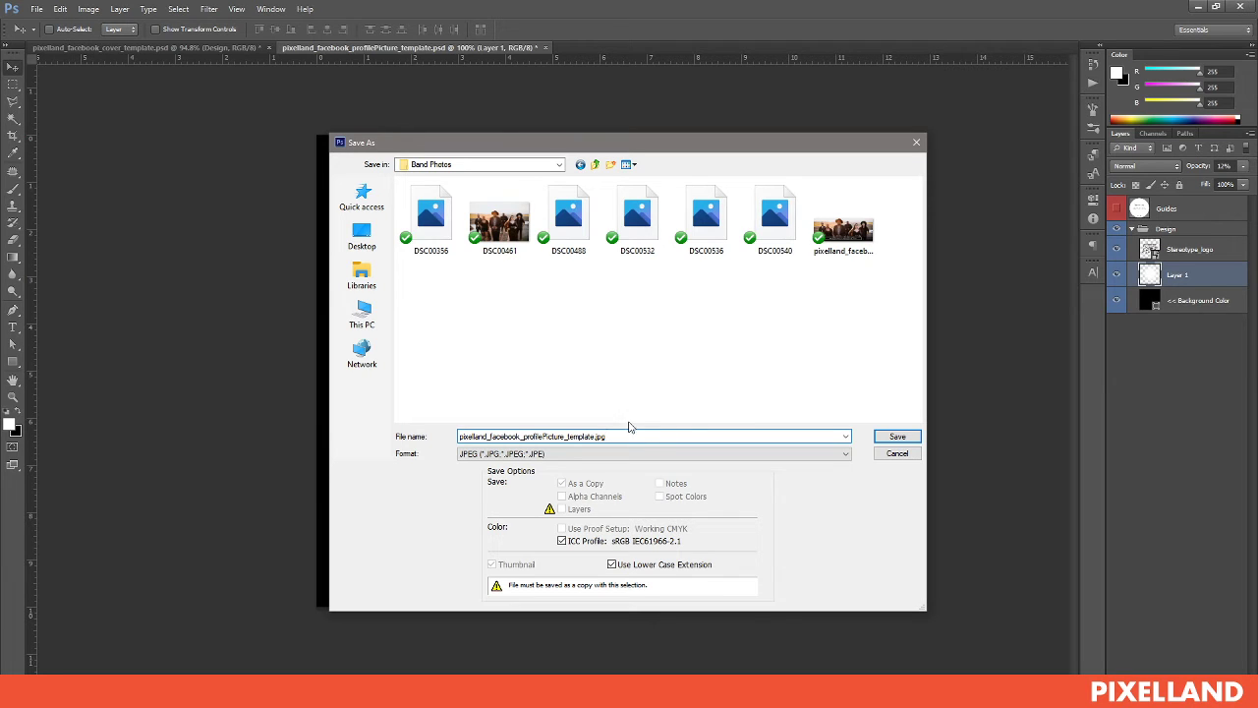
{"action": "left_click", "coordinate": [892, 436]}
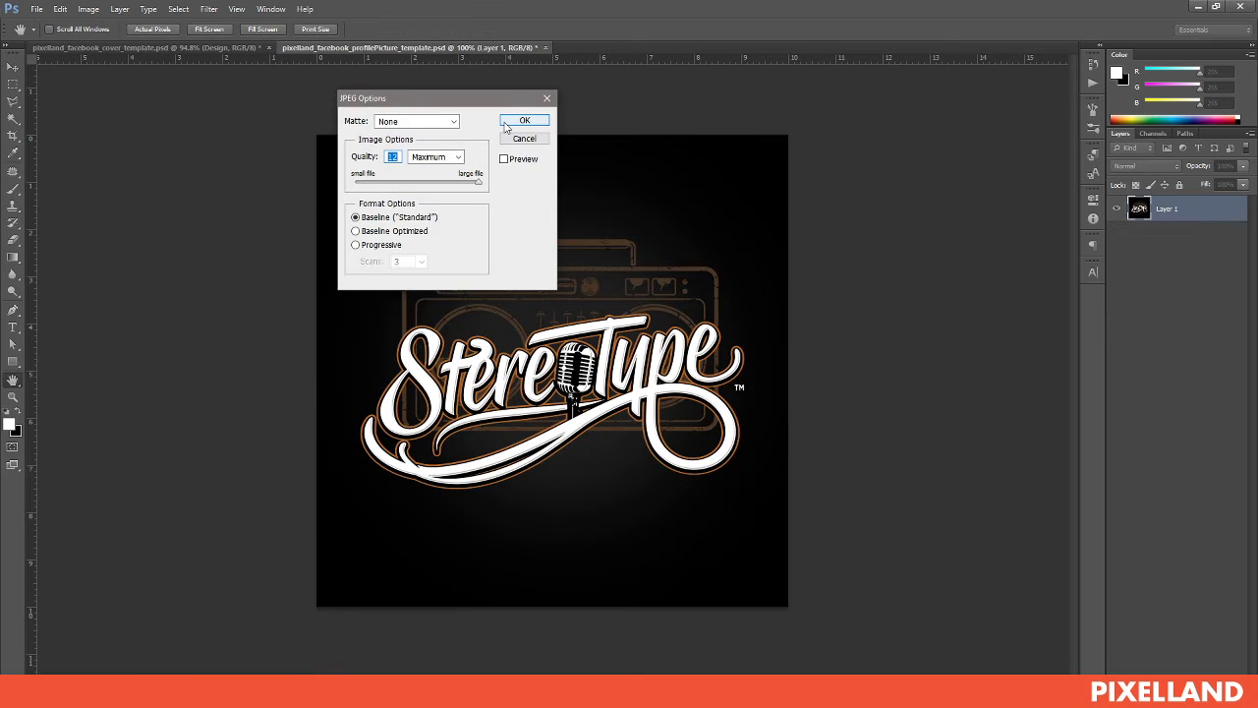
{"action": "left_click", "coordinate": [521, 121]}
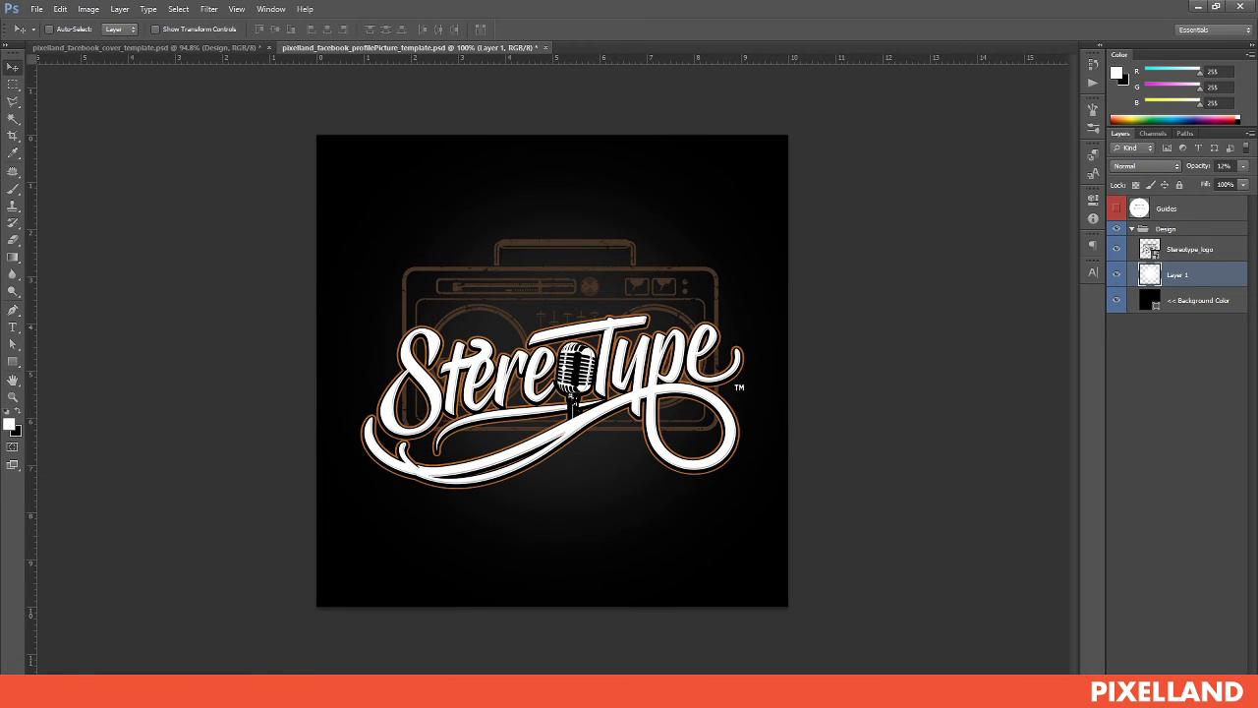
{"action": "left_click", "coordinate": [167, 630]}
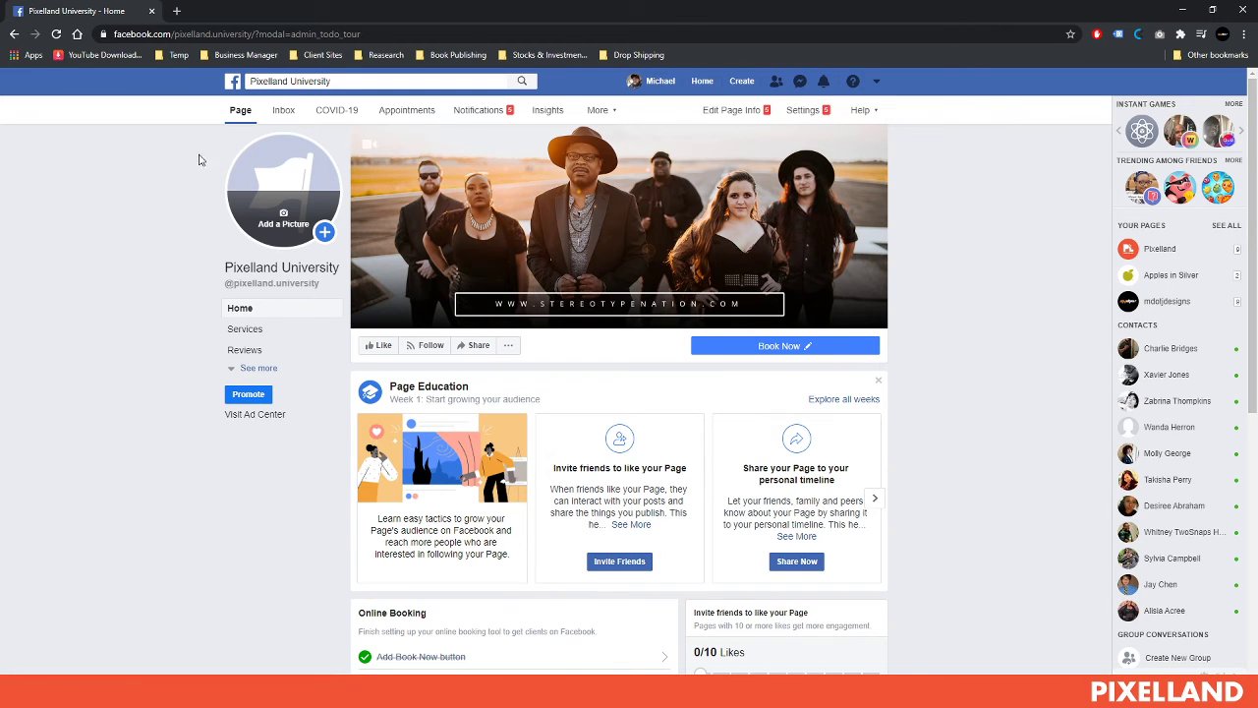
Open the Add a Picture options on the Pixelland University page's profile picture
{"action": "left_click", "coordinate": [283, 216]}
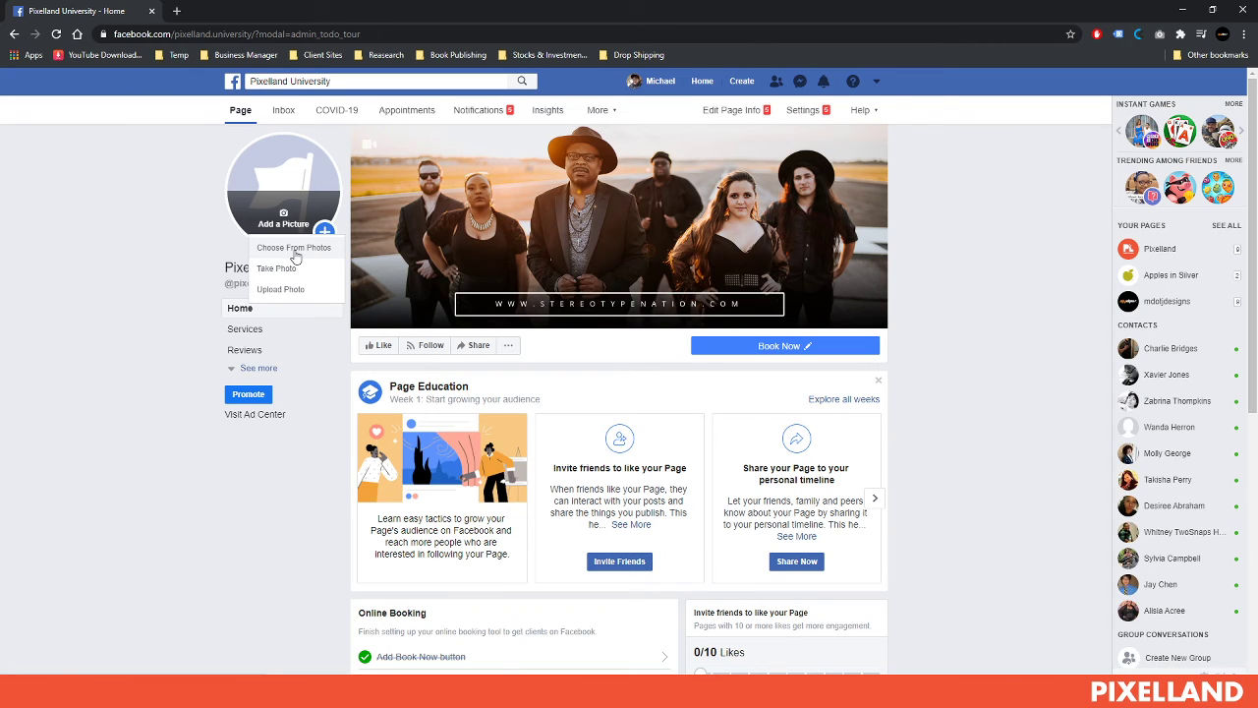
Upload pixelland_facebook_profilePicture_template from Band Photos and reposition it in the circular crop
{"action": "left_click", "coordinate": [285, 290]}
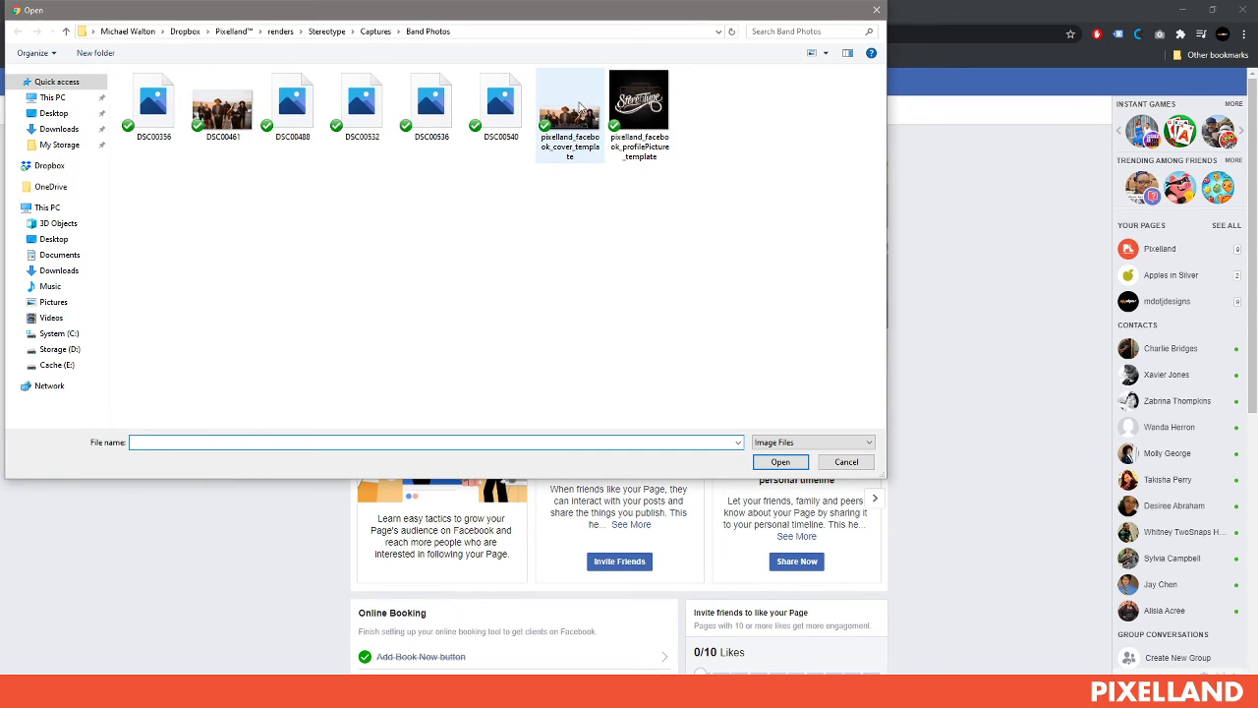
{"action": "left_click", "coordinate": [654, 158]}
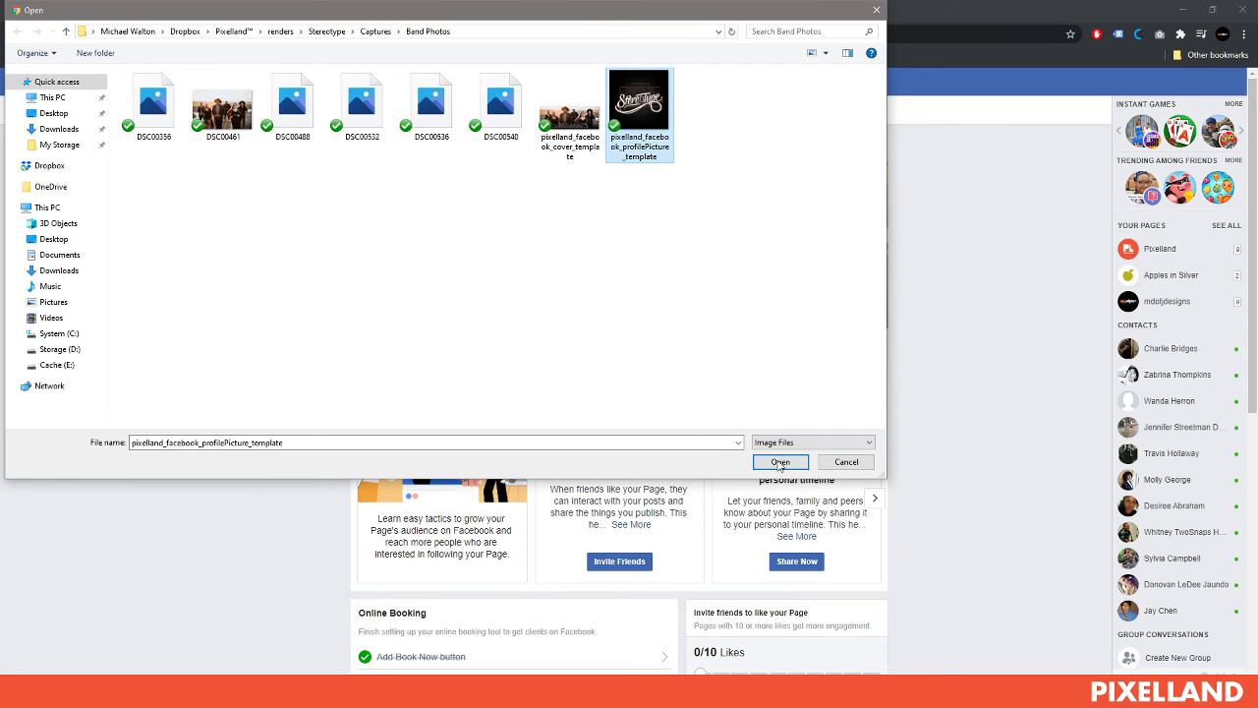
{"action": "left_click", "coordinate": [780, 464]}
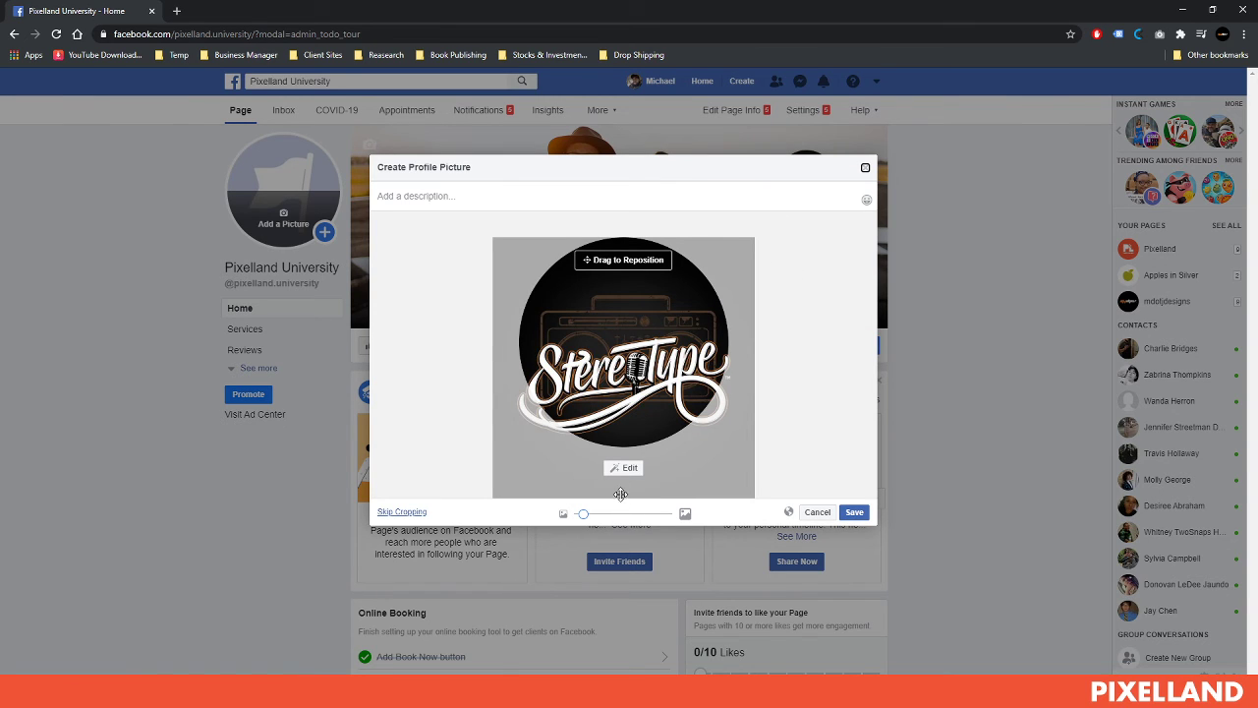
{"action": "left_click_drag", "start_coordinate": [670, 387], "coordinate": [622, 405]}
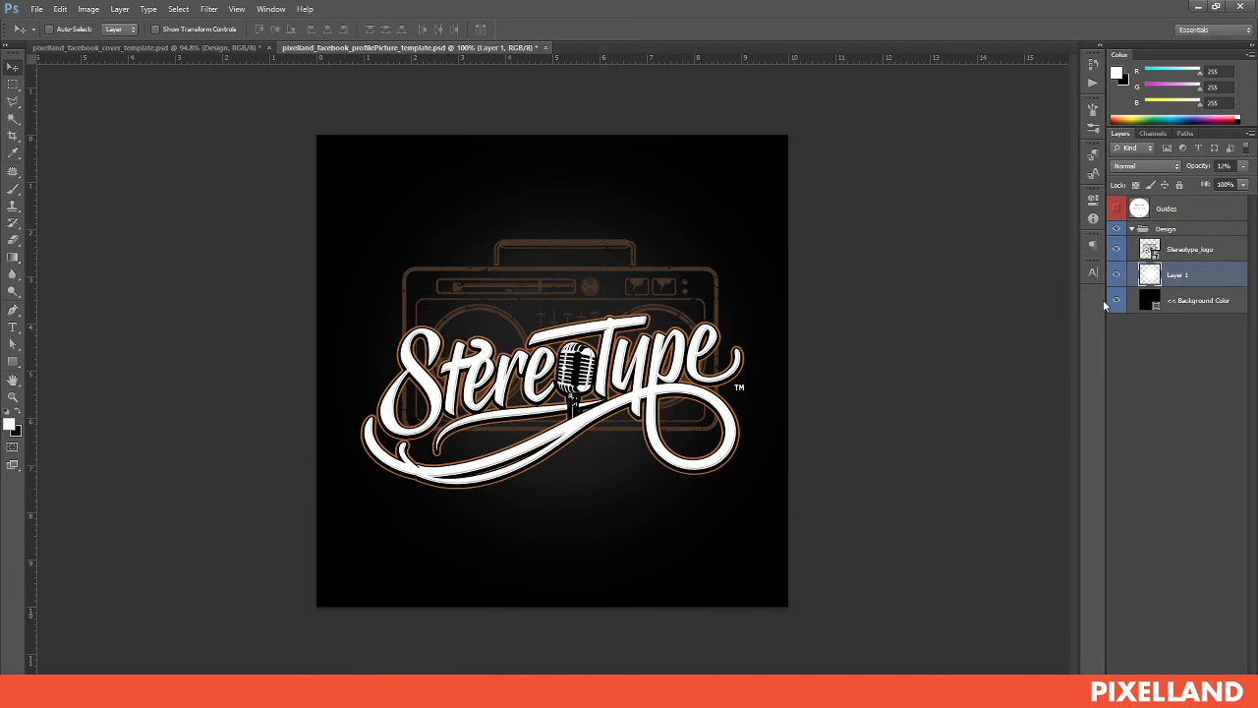
Toggle the black background layer off and on to check it, then return to the Facebook crop dialog
{"action": "left_click", "coordinate": [1116, 303]}
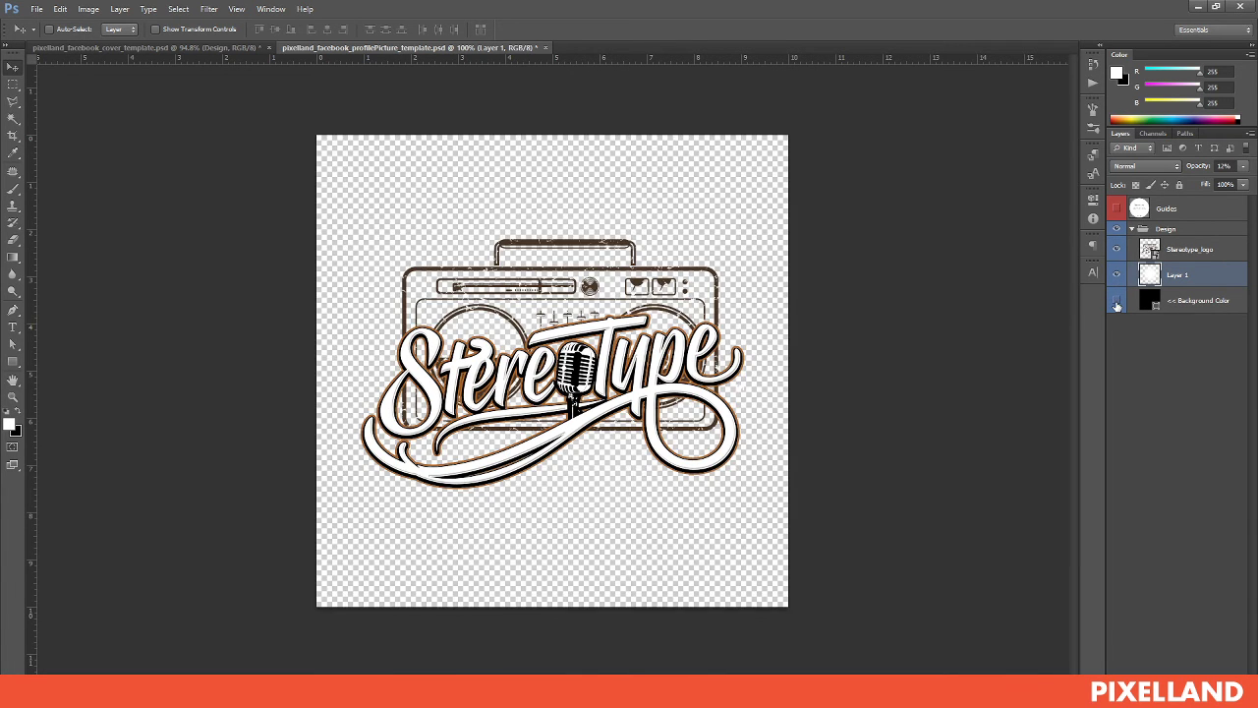
{"action": "left_click", "coordinate": [1117, 303]}
{"action": "left_click", "coordinate": [181, 691]}
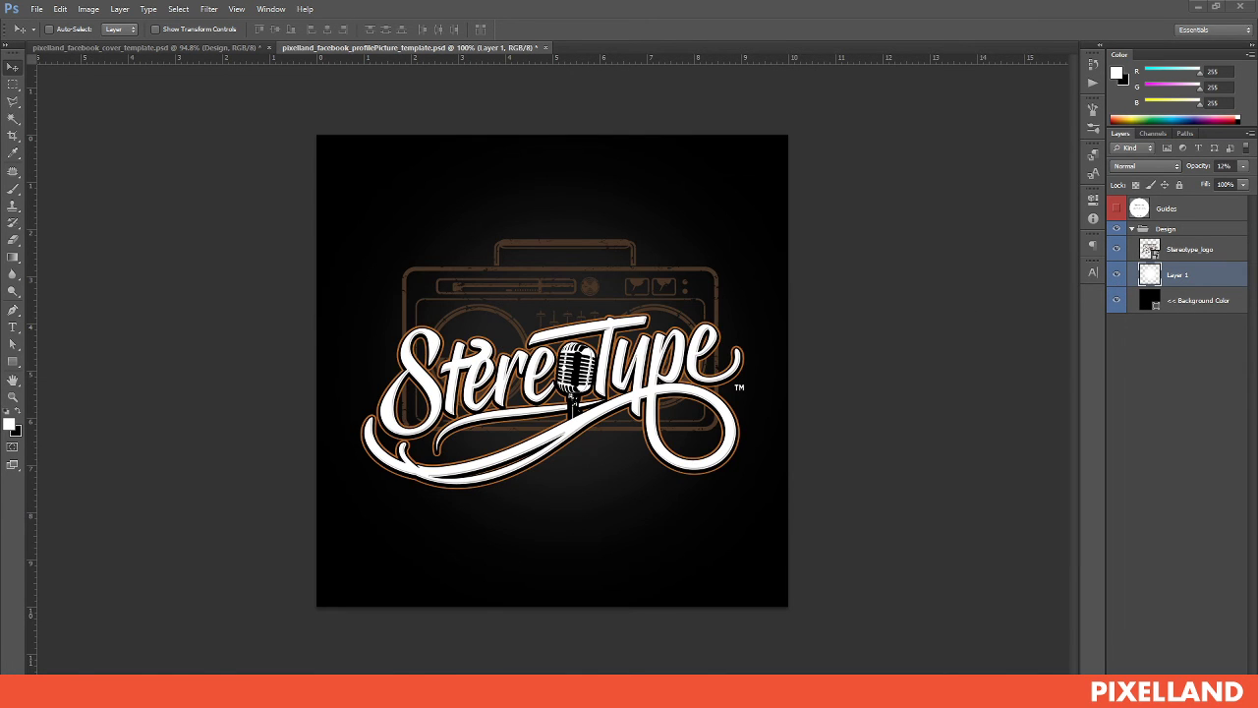
{"action": "left_click", "coordinate": [151, 658]}
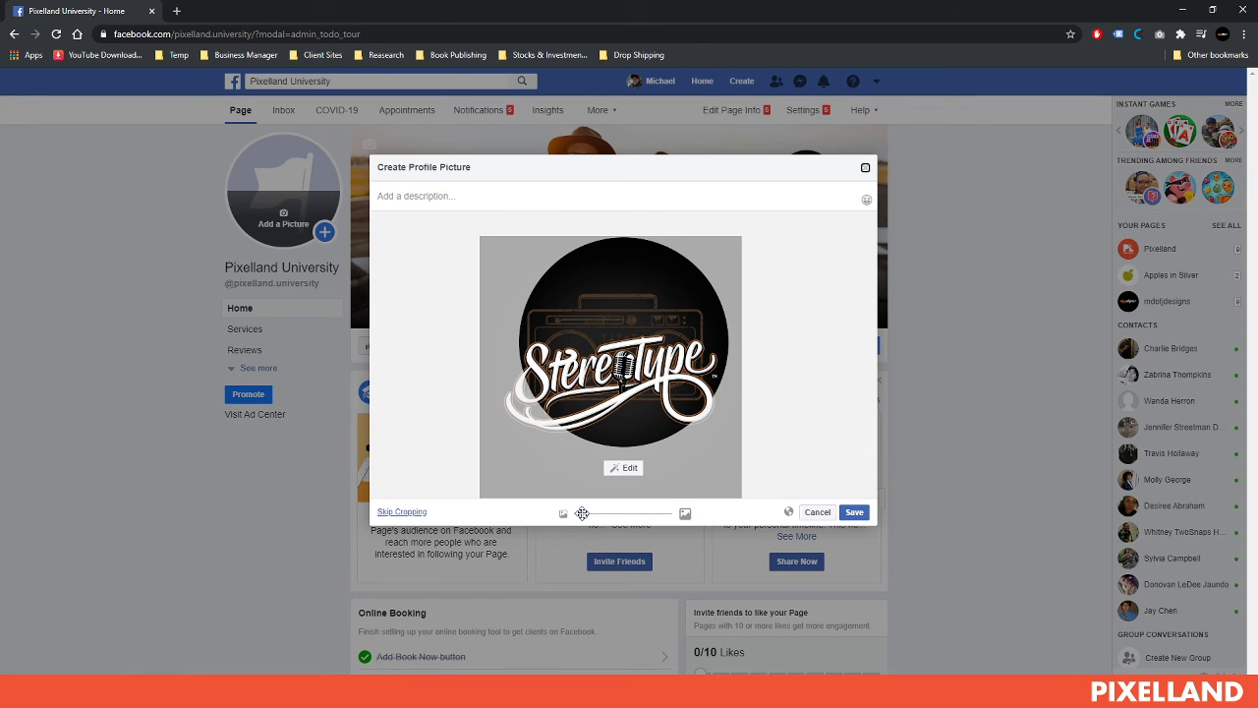
Zoom the crop fully out so the entire Stereotype logo fits the circle, then save it as the profile picture
{"action": "left_click_drag", "start_coordinate": [582, 513], "coordinate": [568, 518]}
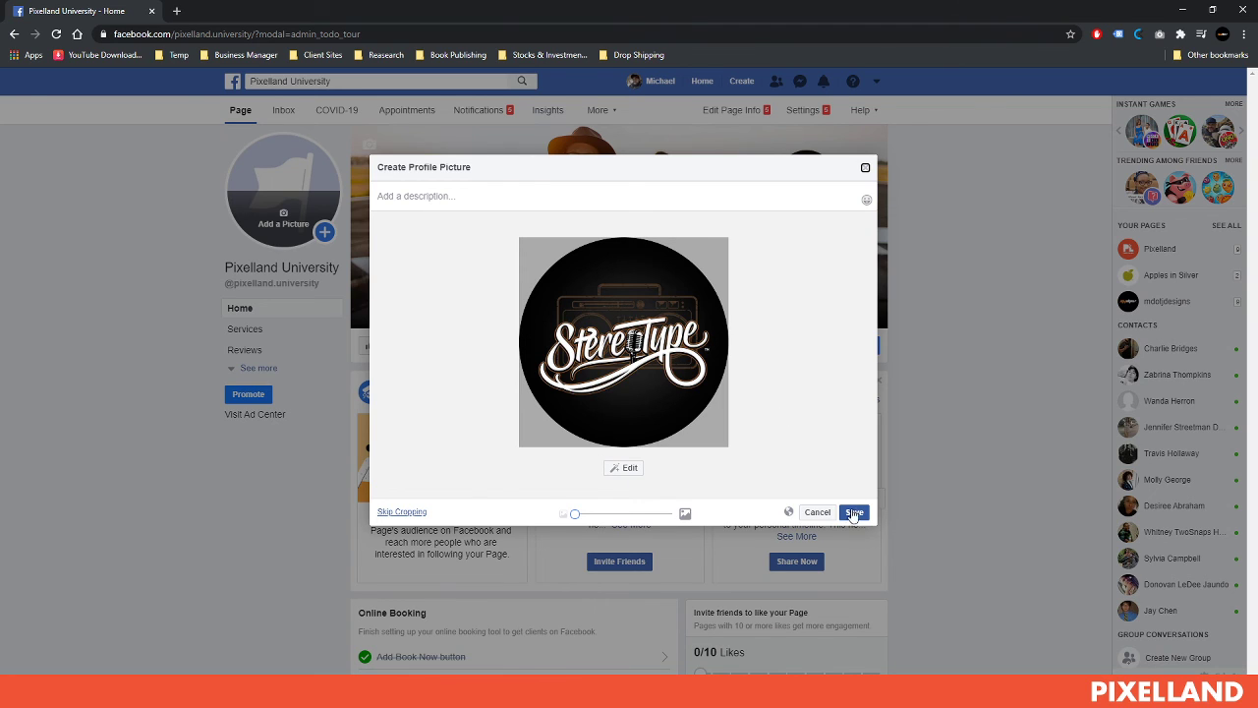
{"action": "left_click_drag", "start_coordinate": [574, 513], "coordinate": [690, 515]}
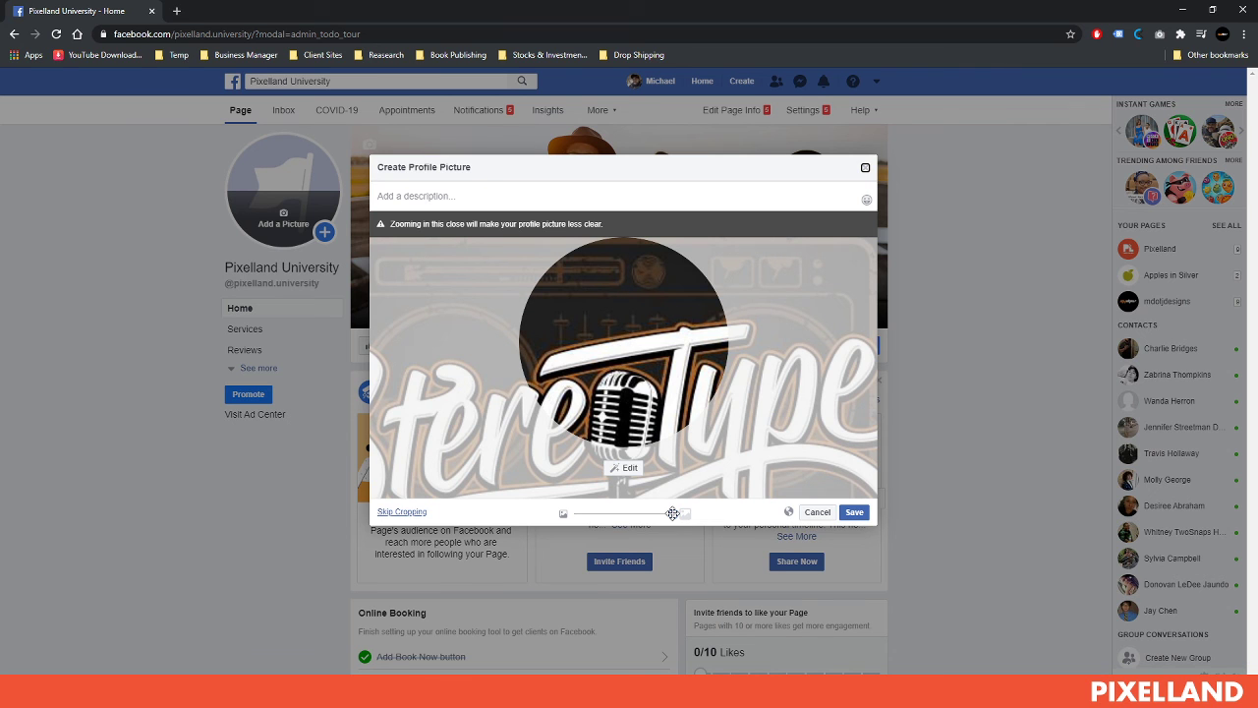
{"action": "left_click_drag", "start_coordinate": [673, 513], "coordinate": [539, 514]}
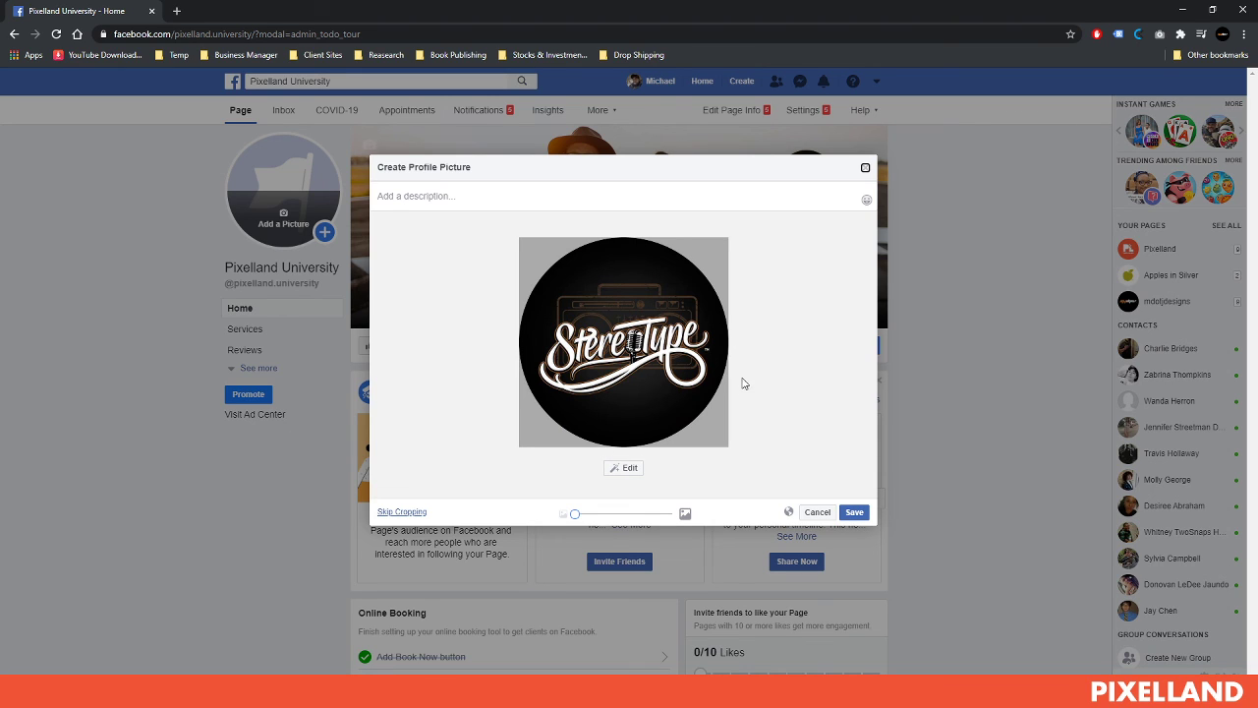
{"action": "left_click", "coordinate": [854, 512]}
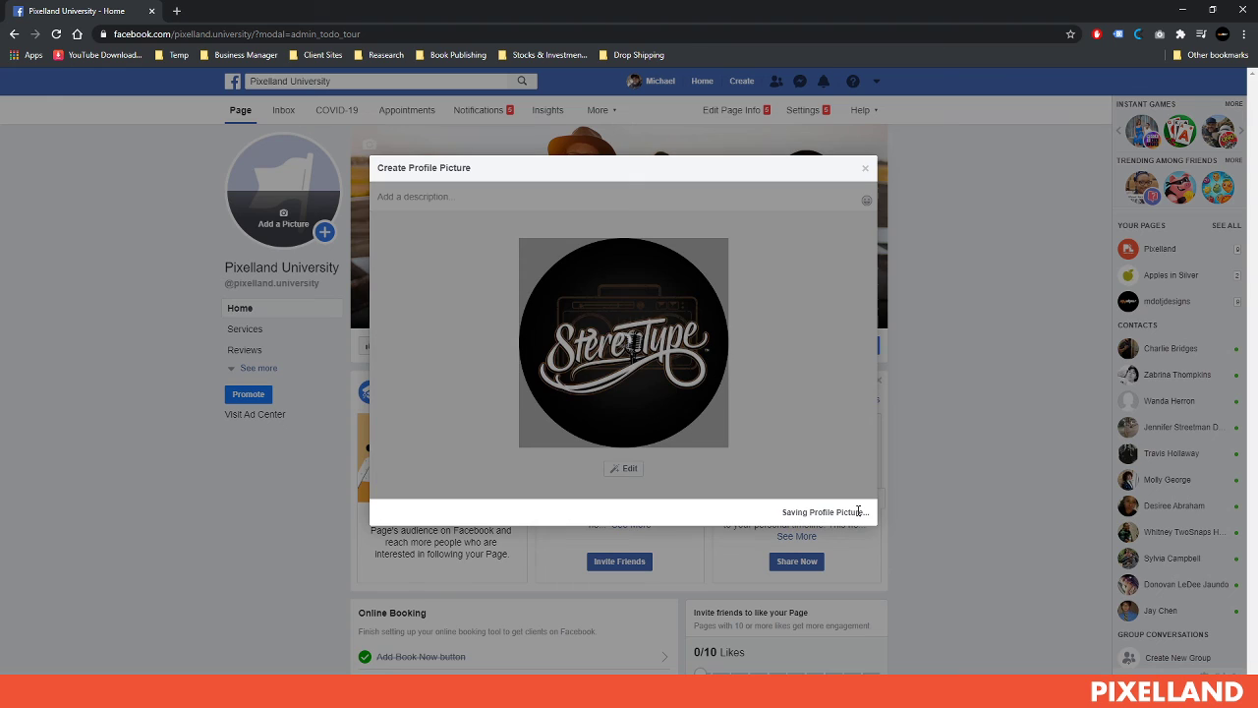